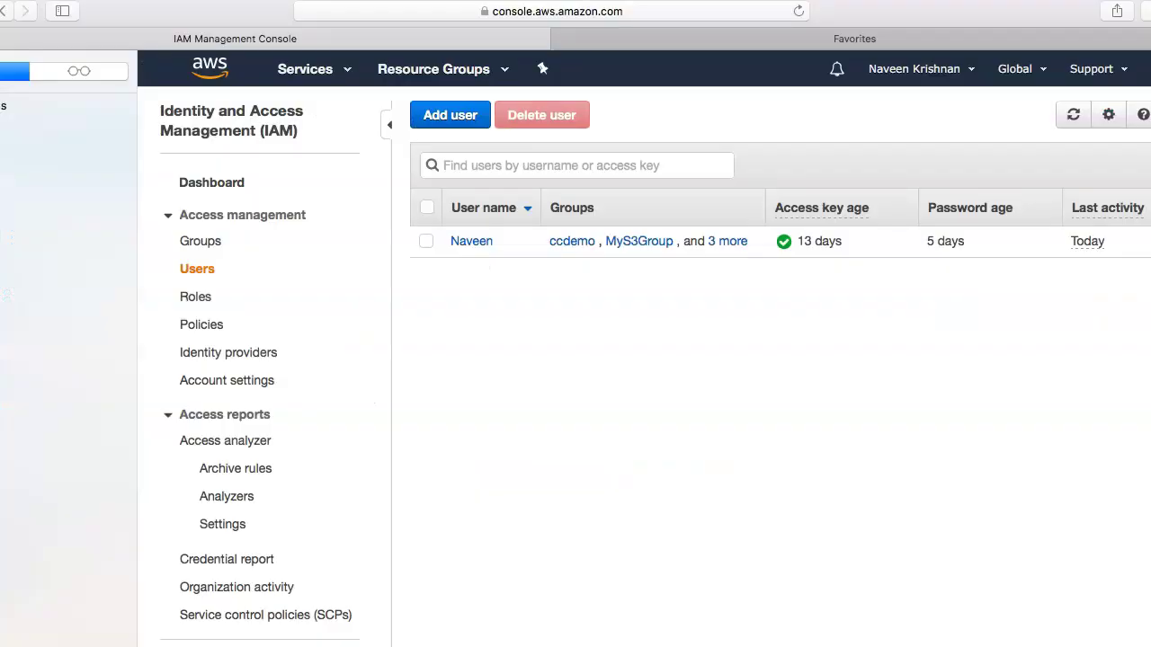
Open the AWS console home page and review the CI/CD pipeline parts and prerequisites in the text notes.
{"action": "left_click", "coordinate": [210, 69]}
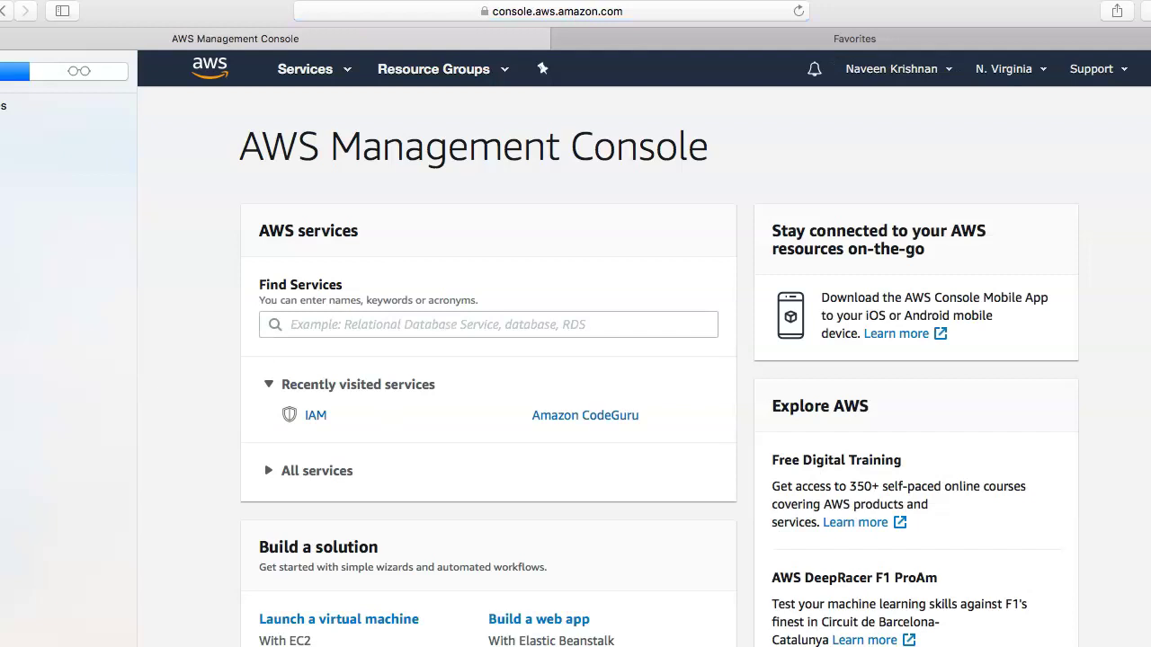
{"action": "key", "text": "super+Tab"}
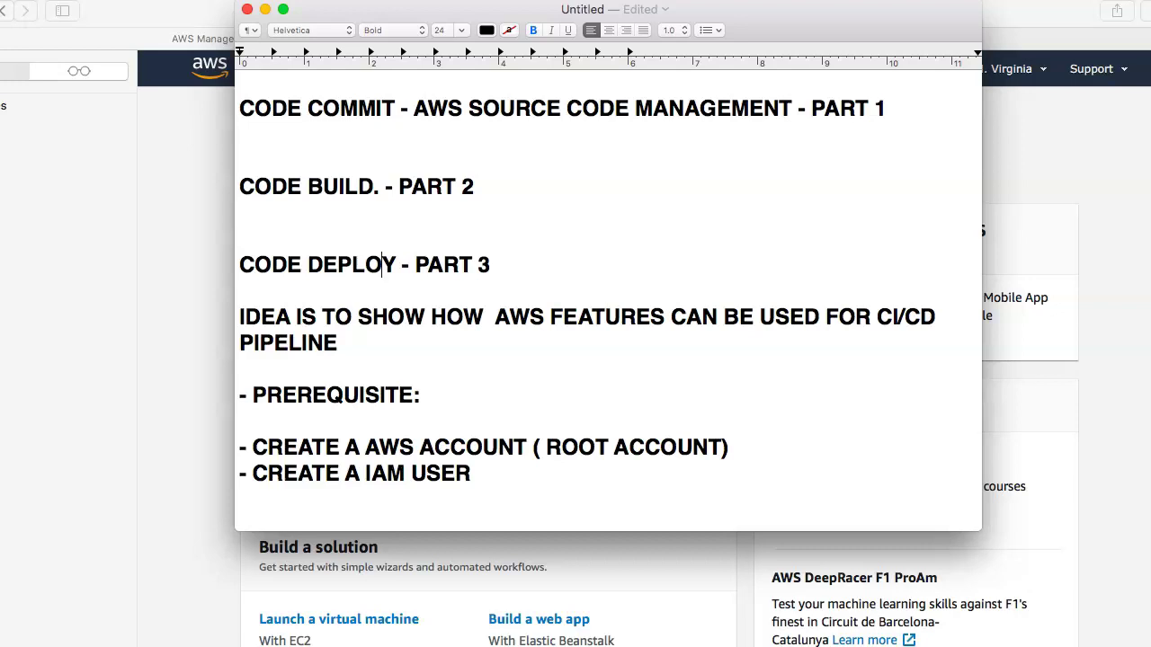
{"action": "key", "text": "super+Tab"}
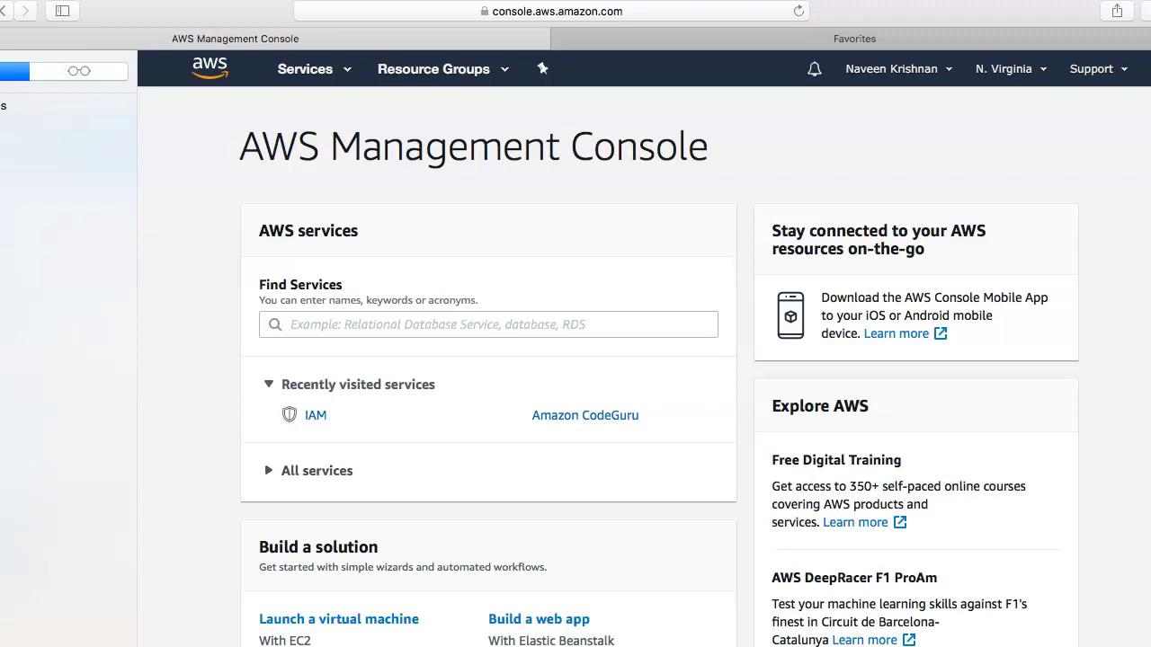
Start adding a new IAM user, enter the user name, and enable AWS Management Console access before continuing to permissions.
{"action": "left_click", "coordinate": [316, 416]}
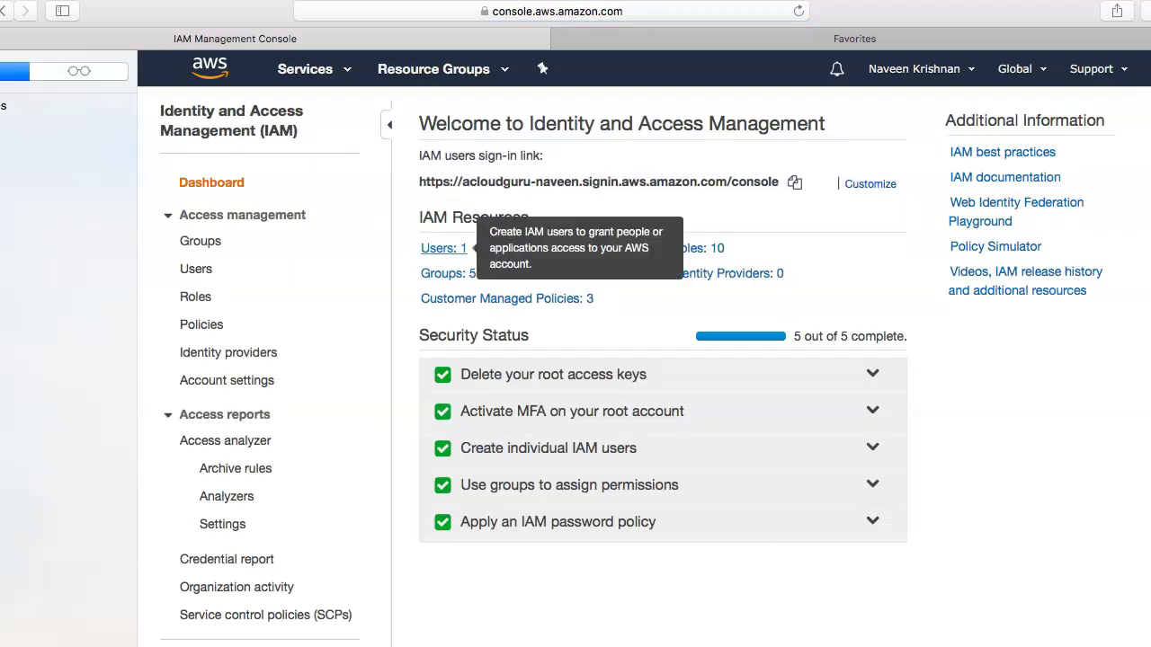
{"action": "left_click", "coordinate": [445, 248]}
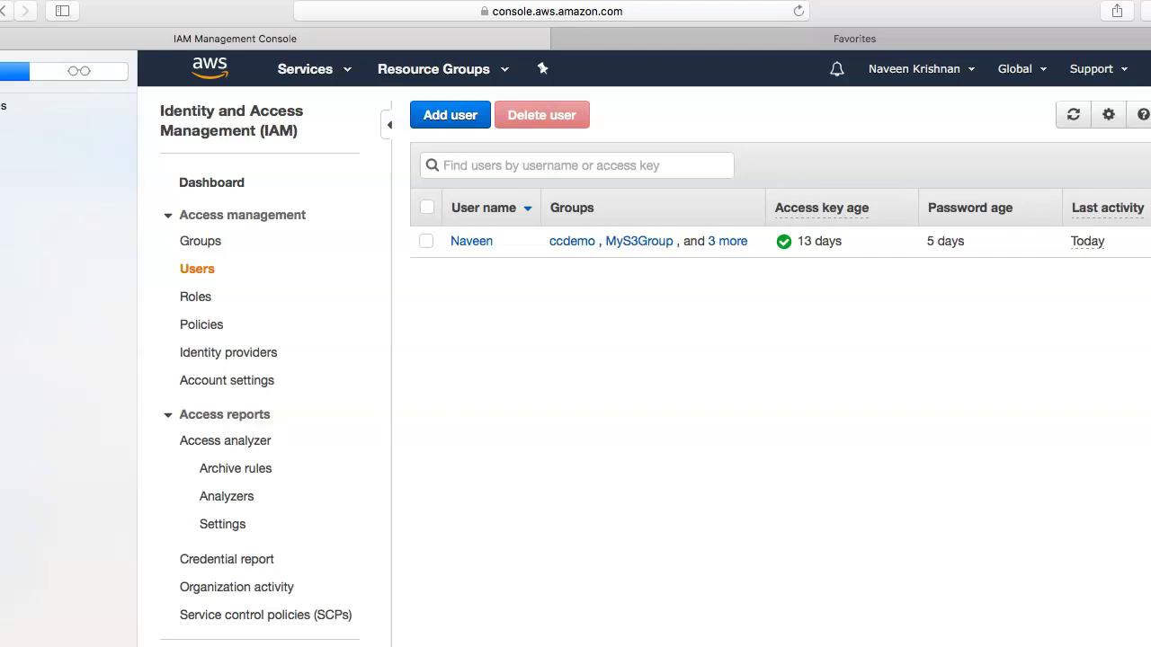
{"action": "left_click", "coordinate": [451, 115]}
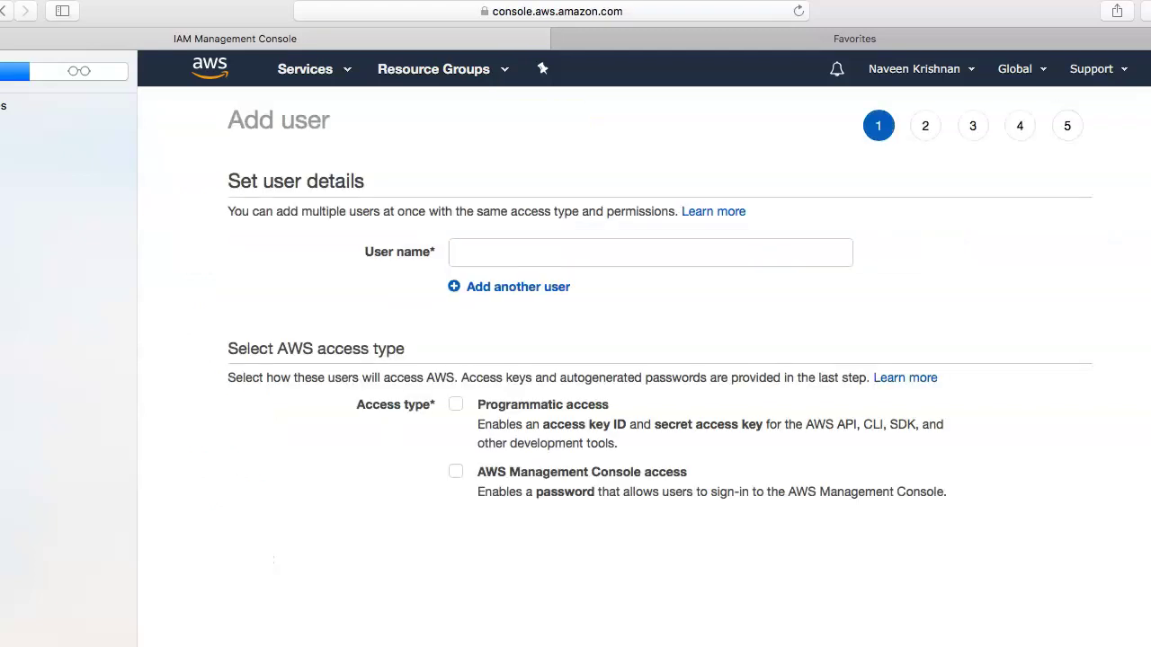
{"action": "left_click", "coordinate": [557, 253]}
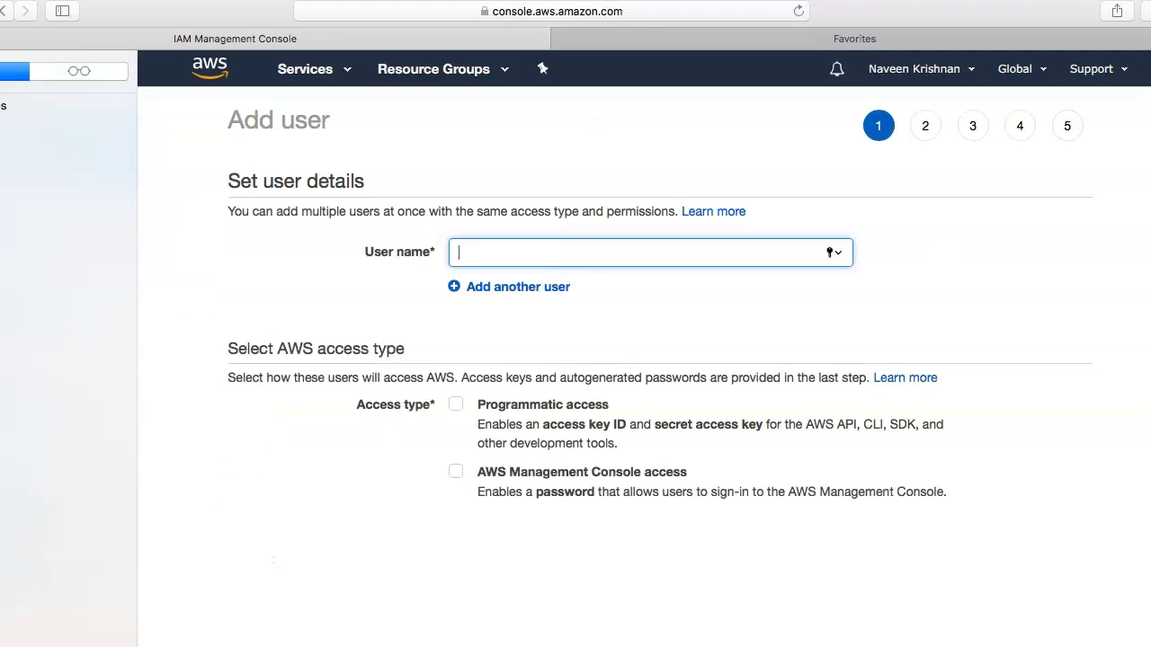
{"action": "type", "text": "Krishan"}
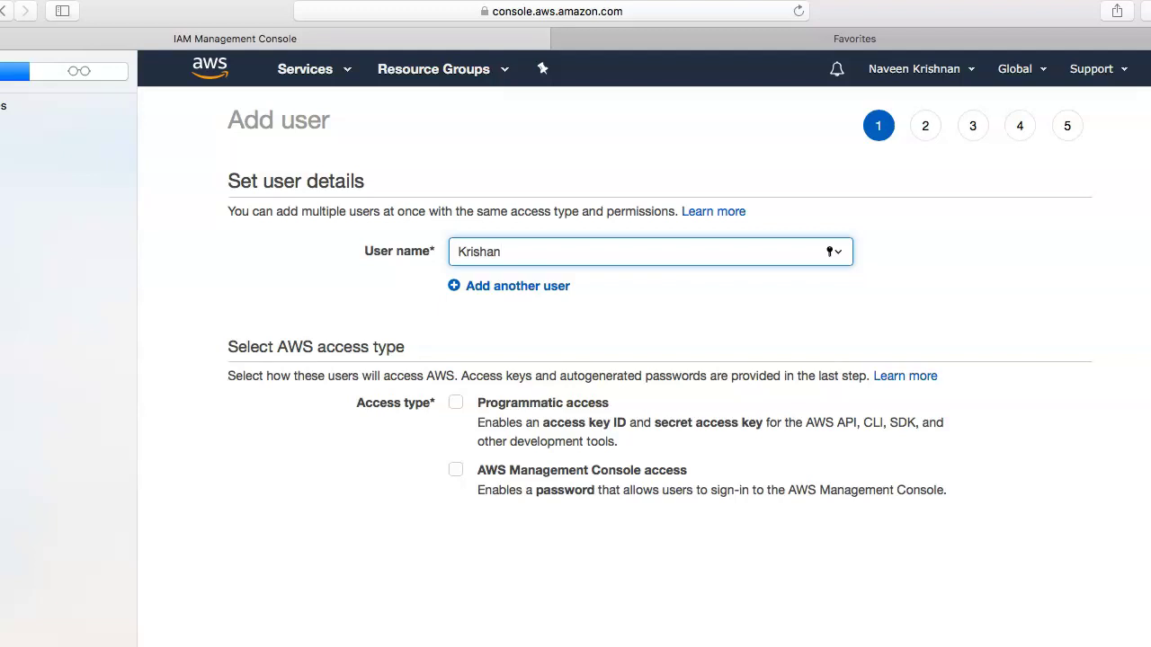
{"action": "key", "text": "BackSpace"}
{"action": "key", "text": "BackSpace"}
{"action": "type", "text": "nan"}
{"action": "left_click", "coordinate": [456, 470]}
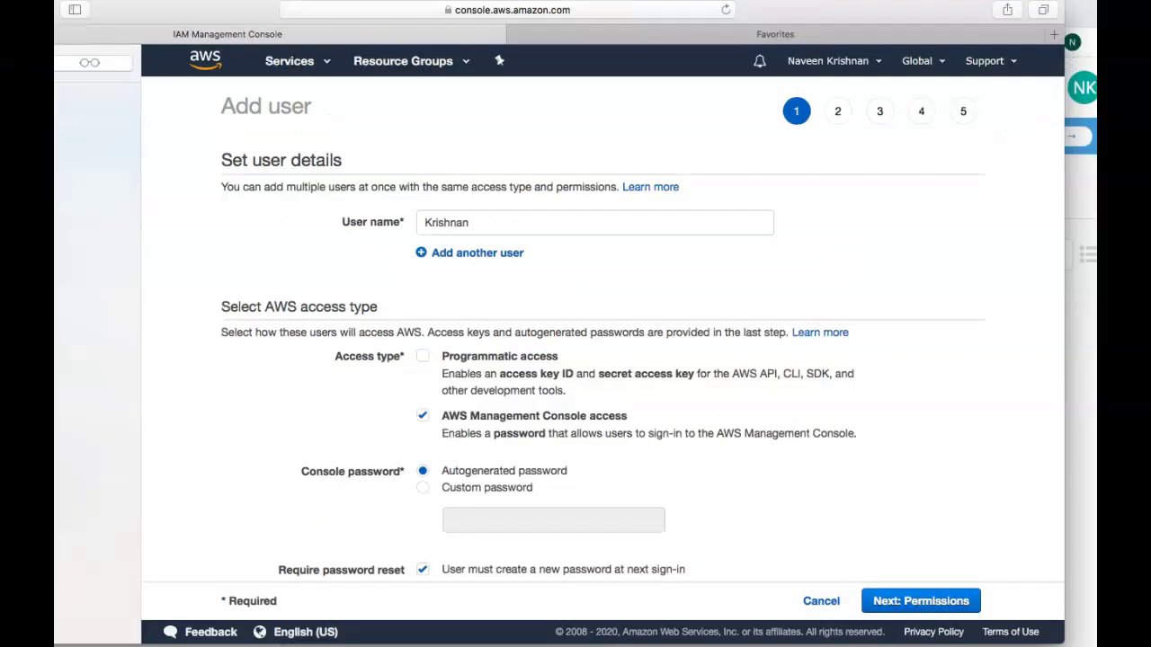
{"action": "left_click", "coordinate": [922, 599]}
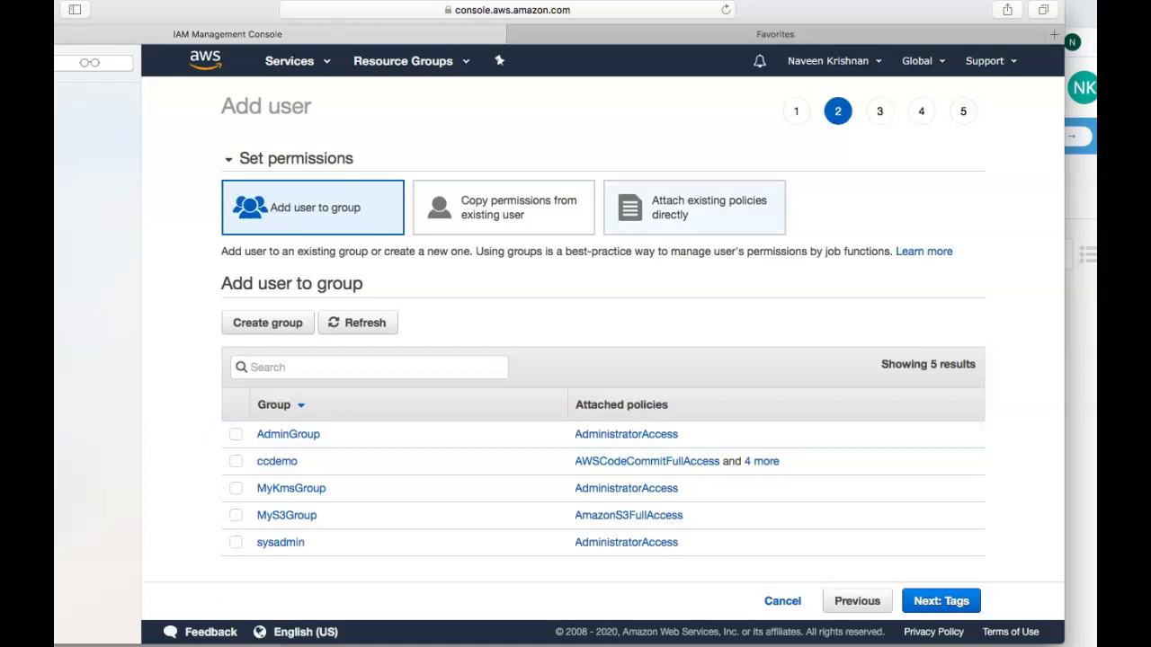
Attach the existing AWSCodeCommitFullAccess policy directly to the new user and continue to the tags.
{"action": "left_click", "coordinate": [693, 206]}
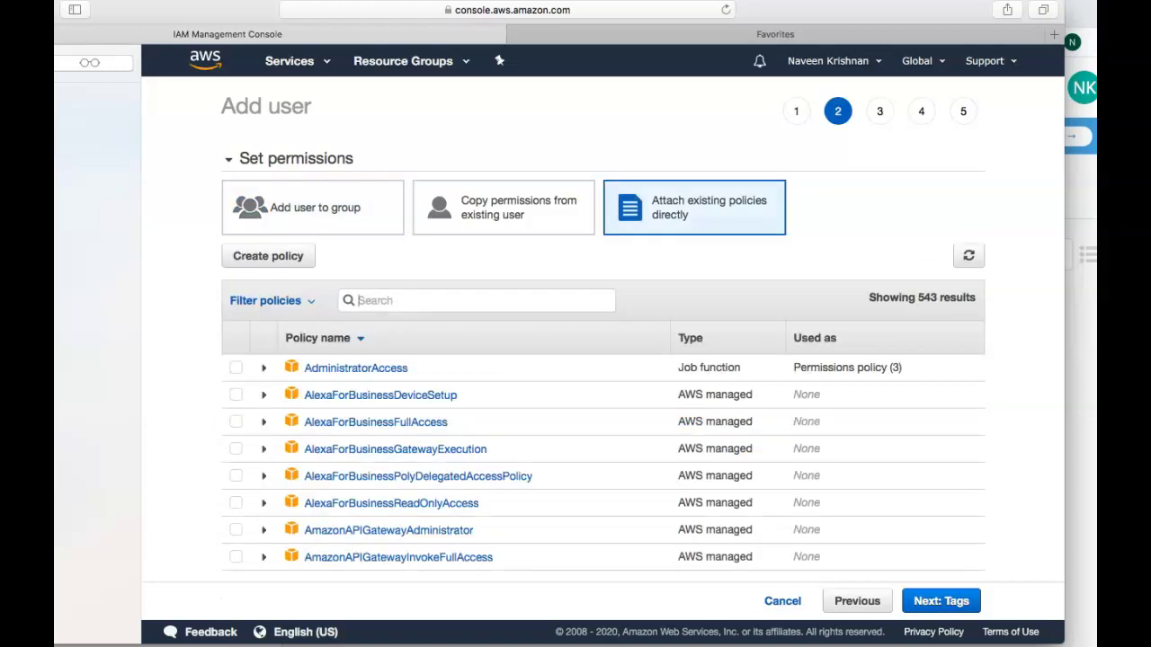
{"action": "type", "text": "codecom"}
{"action": "key", "text": "Return"}
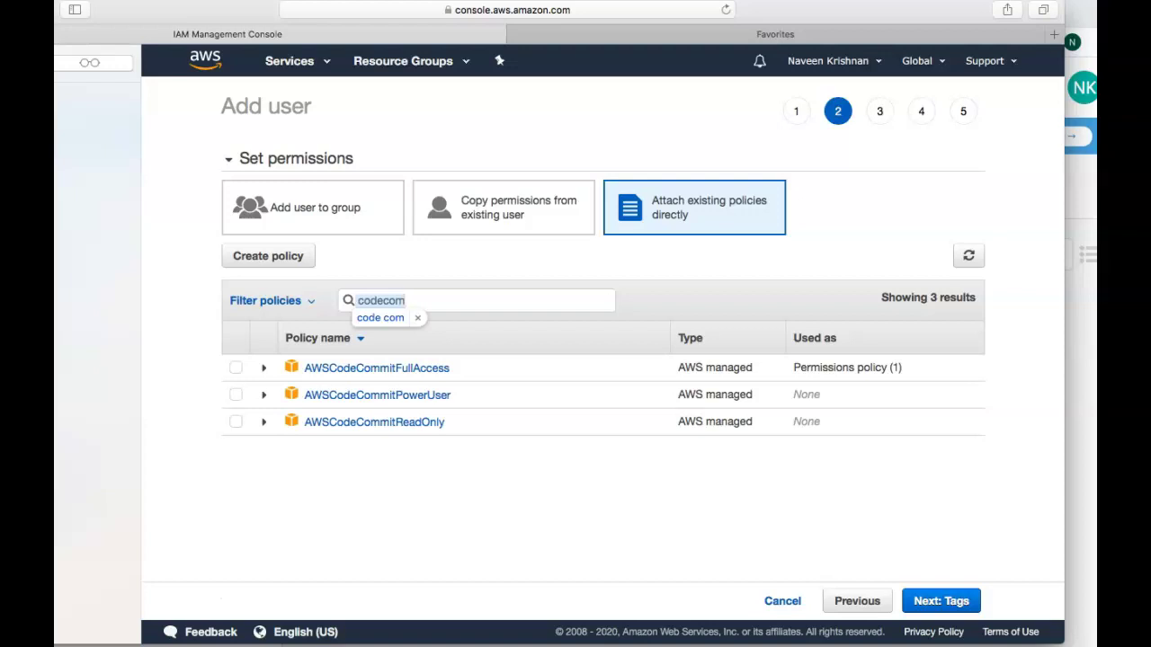
{"action": "left_click", "coordinate": [235, 368]}
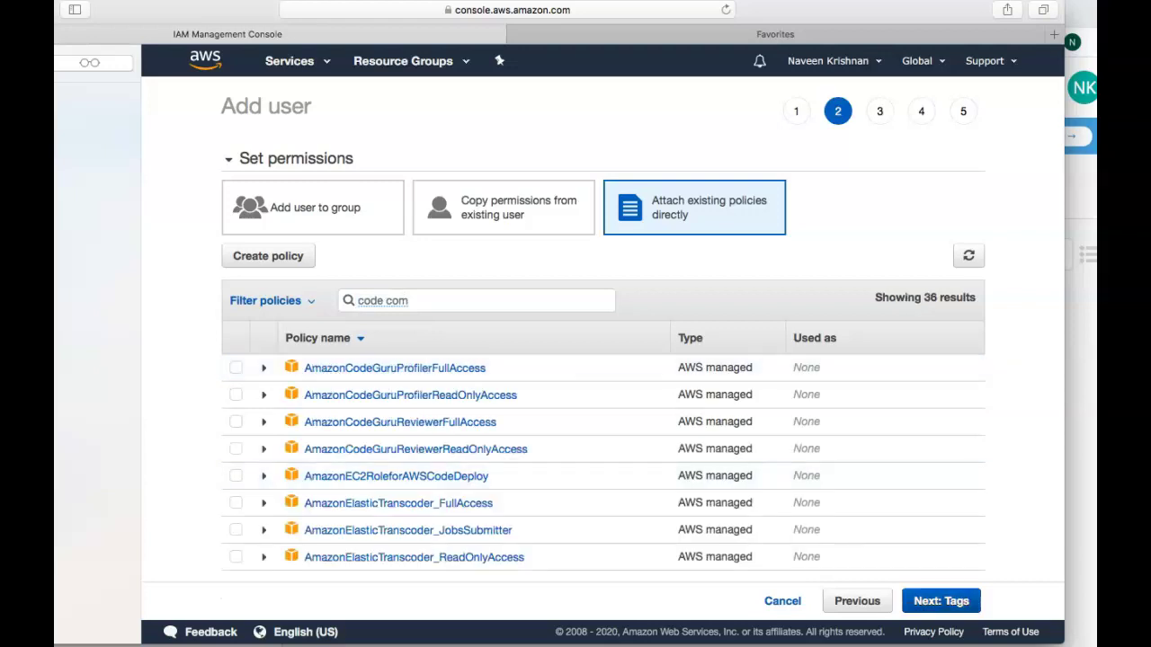
{"action": "left_click", "coordinate": [940, 601]}
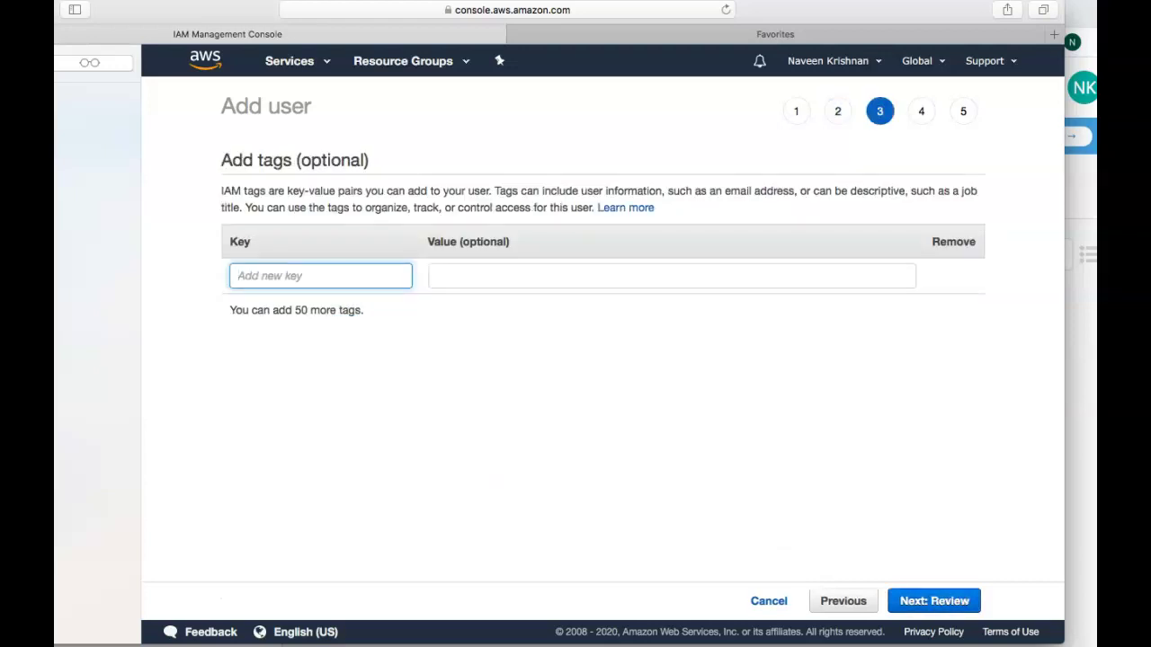
Tag the new user with key name and value second_user, review the choices, and create the user.
{"action": "type", "text": "name"}
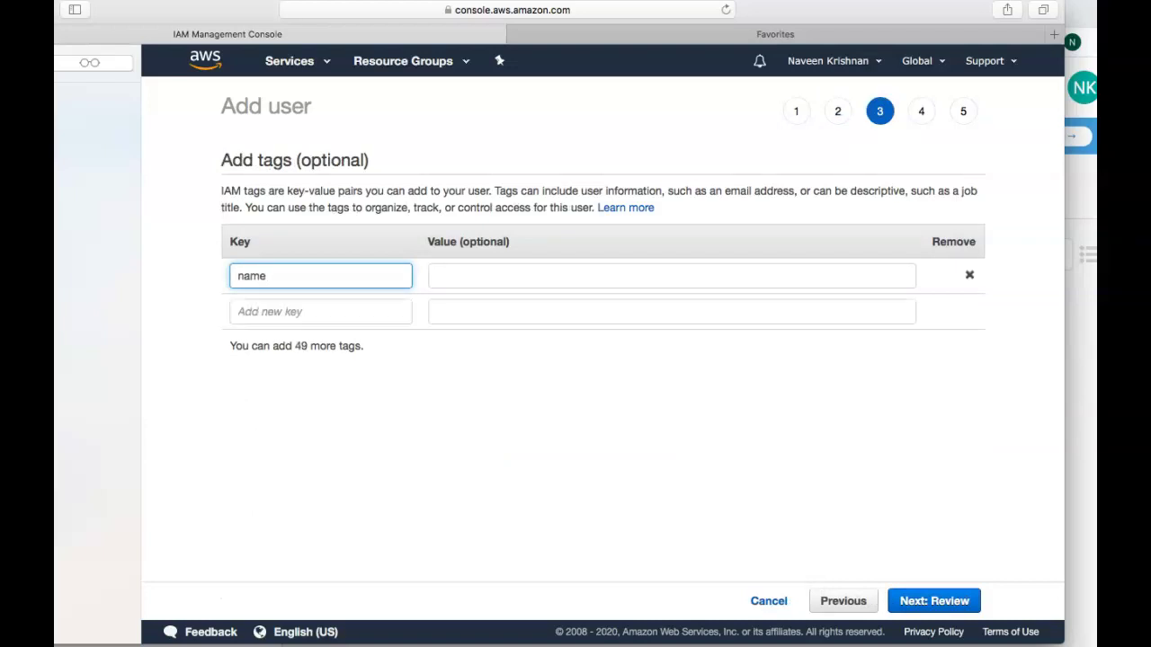
{"action": "key", "text": "Tab"}
{"action": "type", "text": "second"}
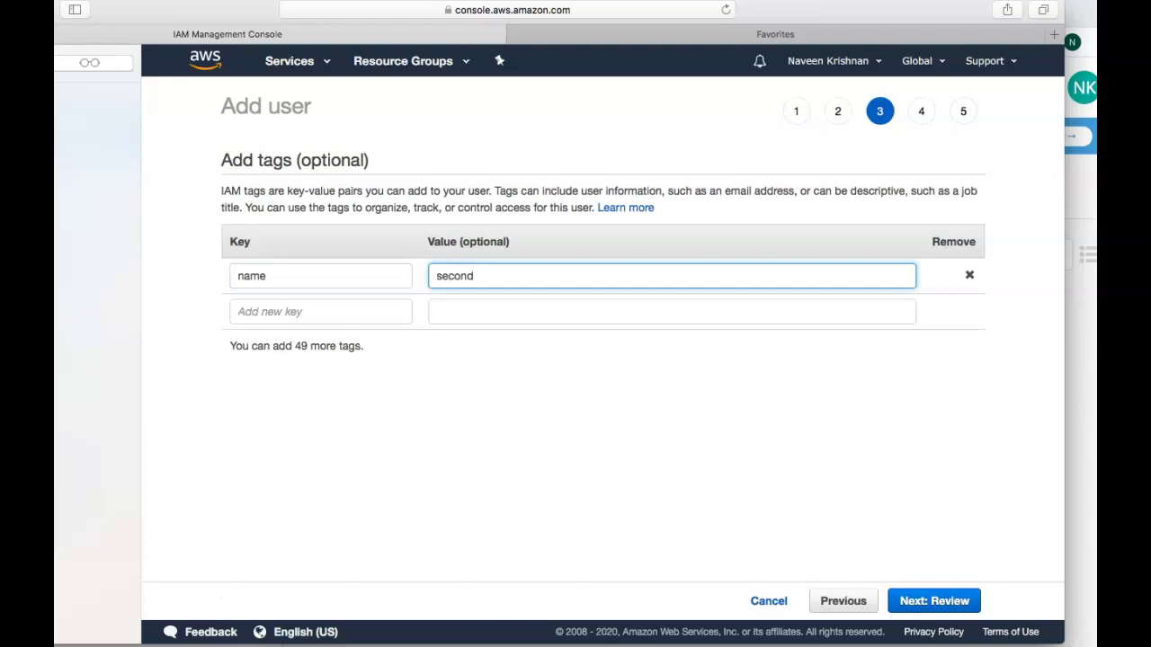
{"action": "type", "text": "_user"}
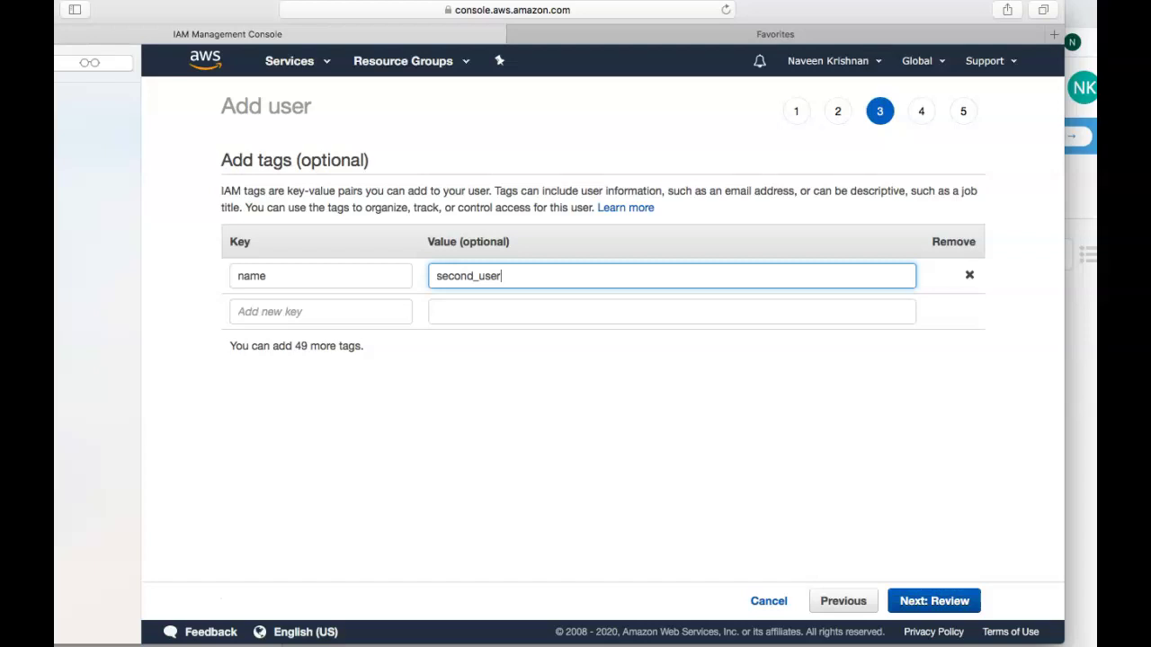
{"action": "left_click", "coordinate": [934, 601]}
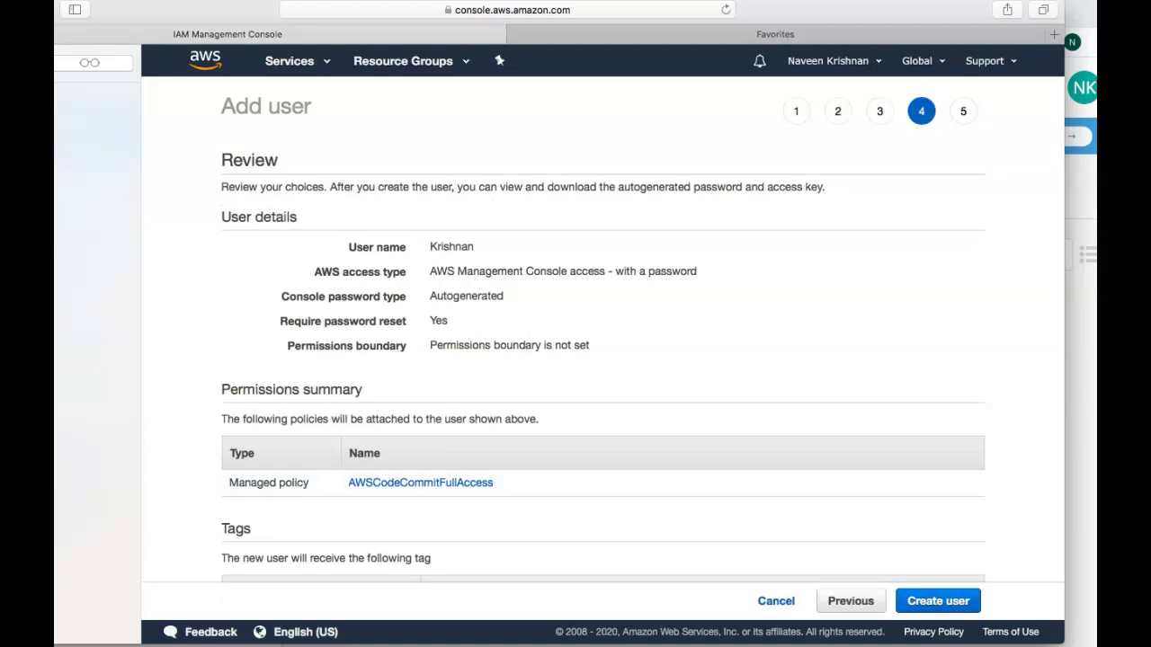
{"action": "left_click", "coordinate": [934, 601]}
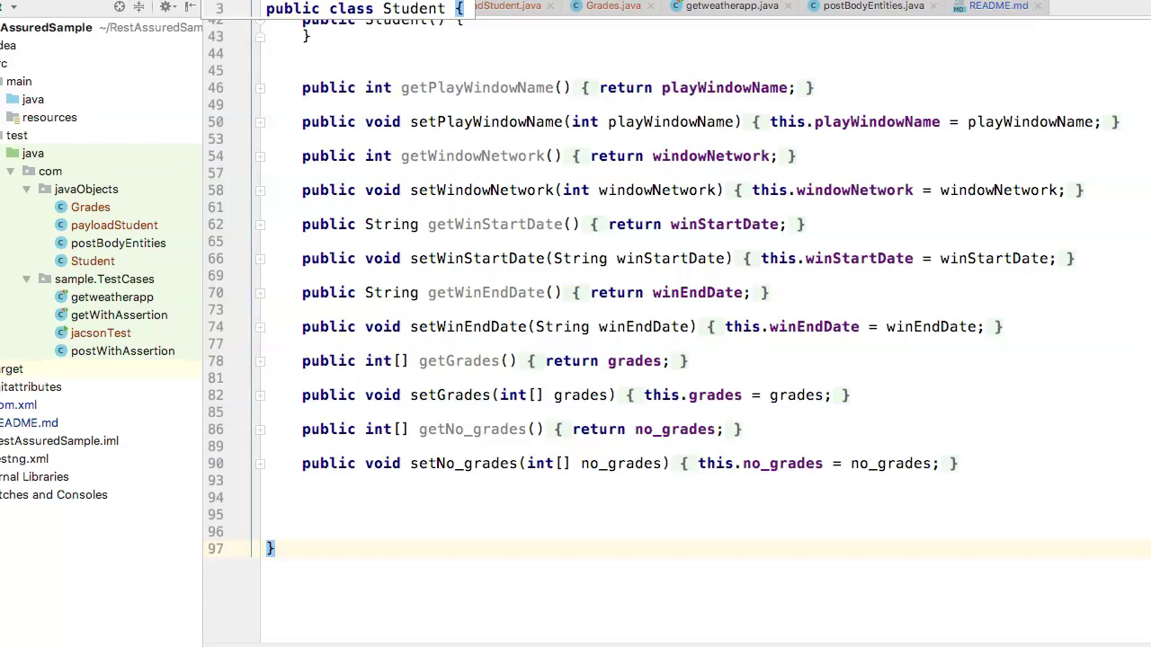
Switch to the CodeCommit repositories in Chrome and start a new repository named RestAssuredSample, checking the name against the IDE project.
{"action": "left_click", "coordinate": [2, 425]}
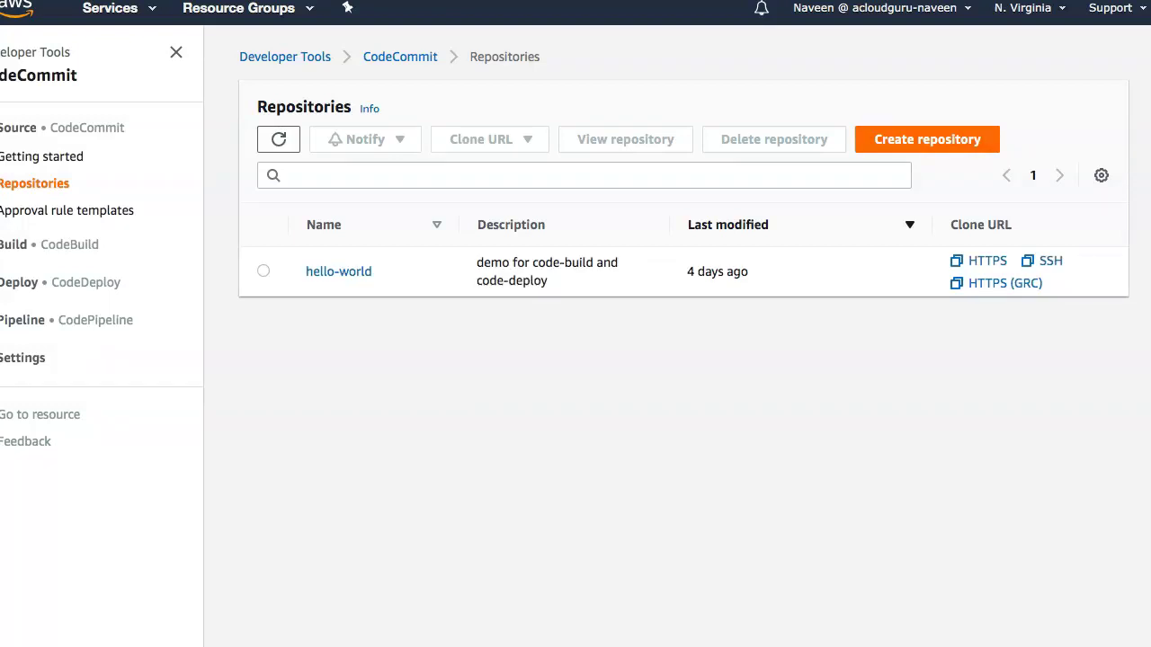
{"action": "left_click", "coordinate": [927, 139]}
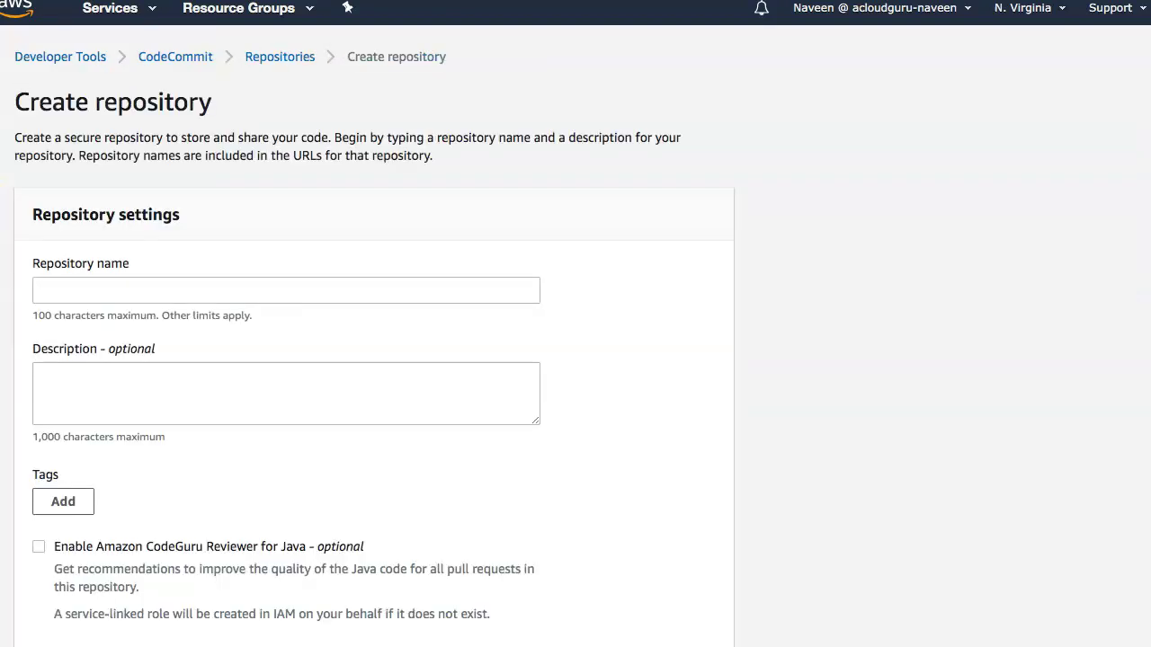
{"action": "left_click", "coordinate": [270, 291]}
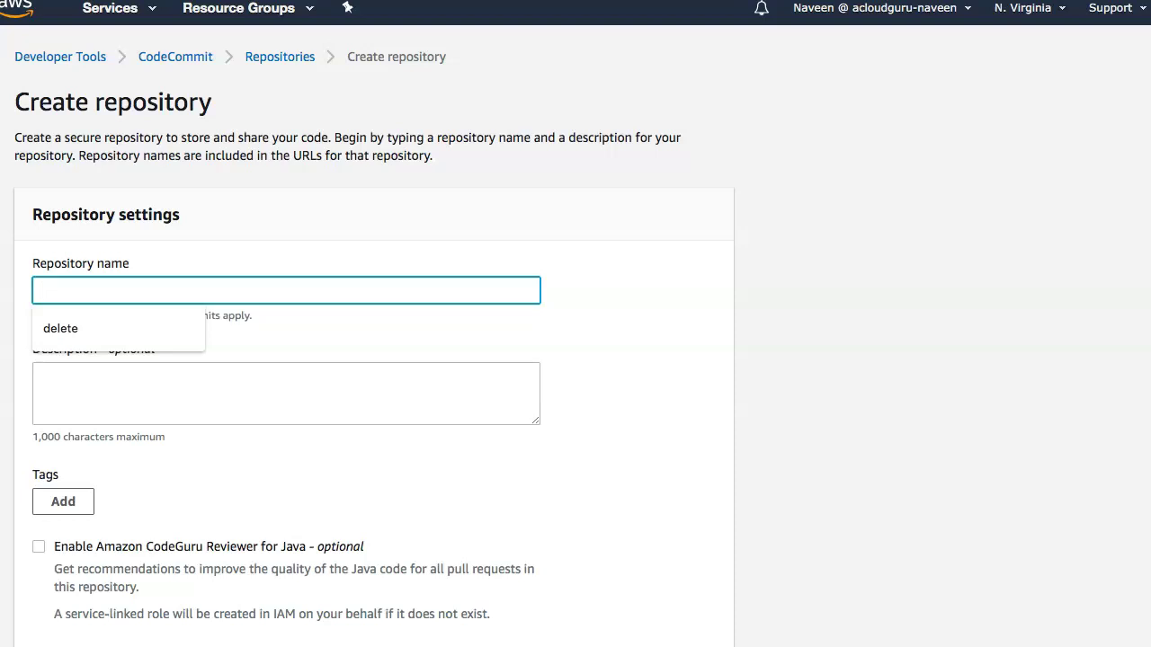
{"action": "type", "text": "R"}
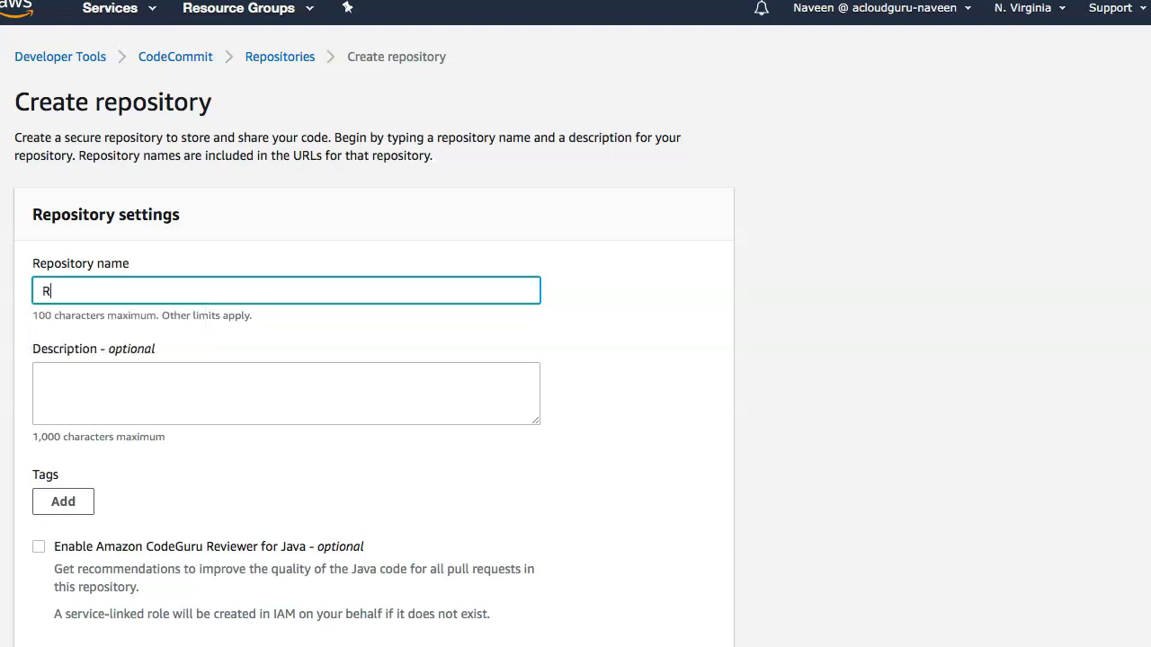
{"action": "type", "text": "estAssuredSample"}
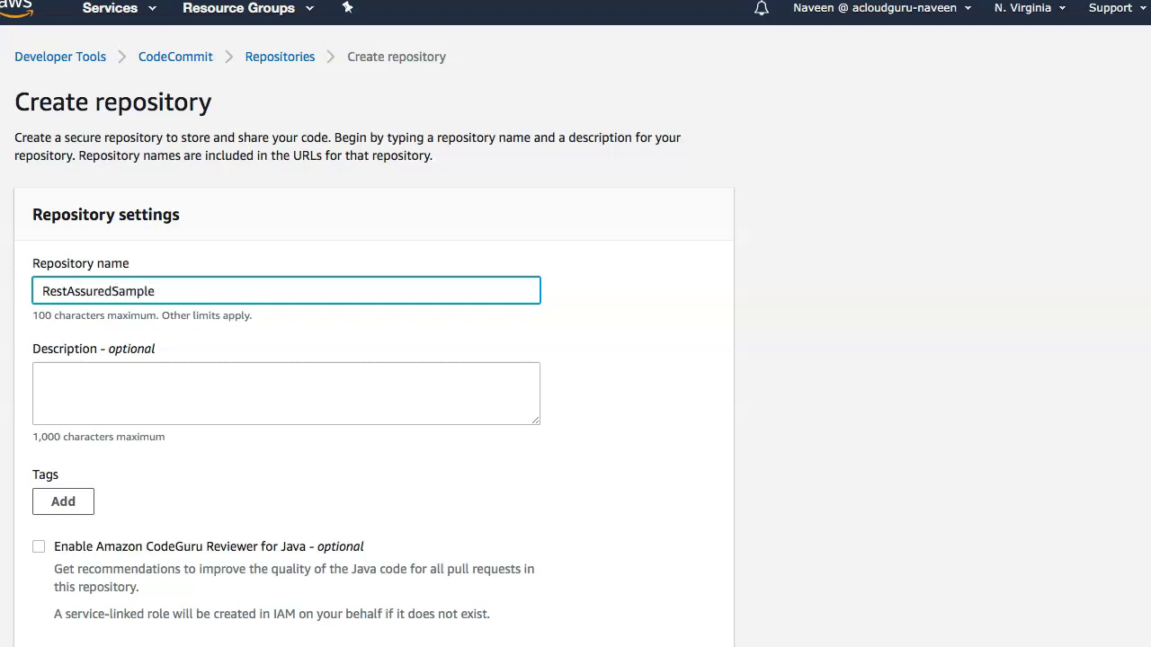
{"action": "left_click", "coordinate": [2, 544]}
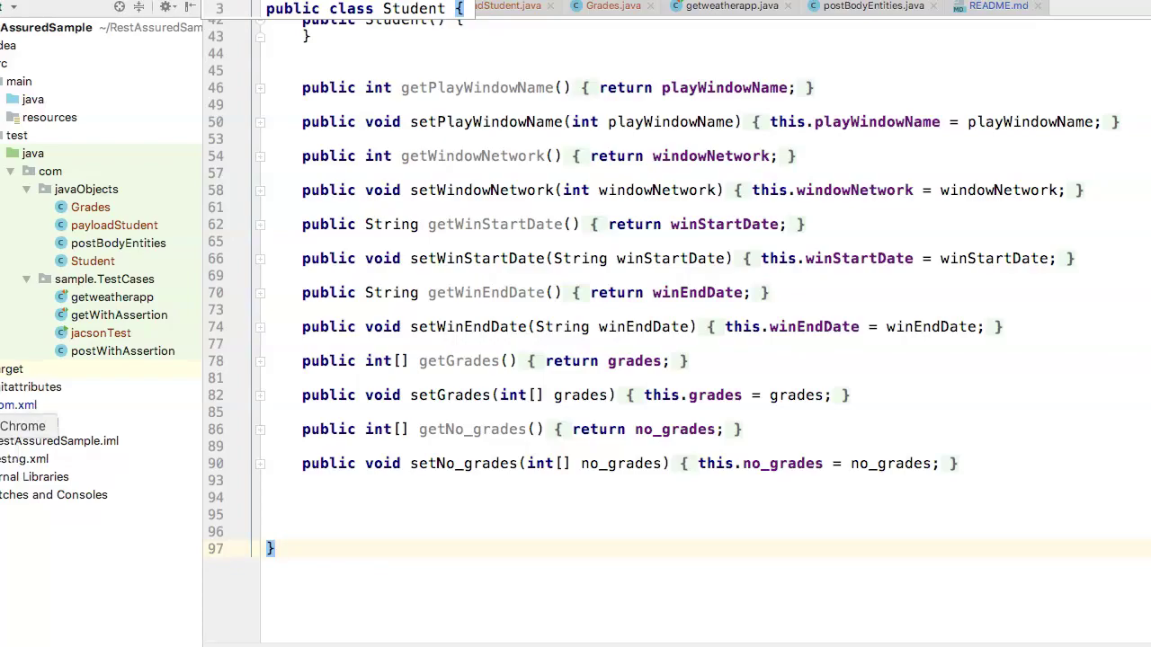
{"action": "left_click", "coordinate": [1, 426]}
Describe the repository as "sample Demo for code commit" and create it.
{"action": "left_click", "coordinate": [143, 392]}
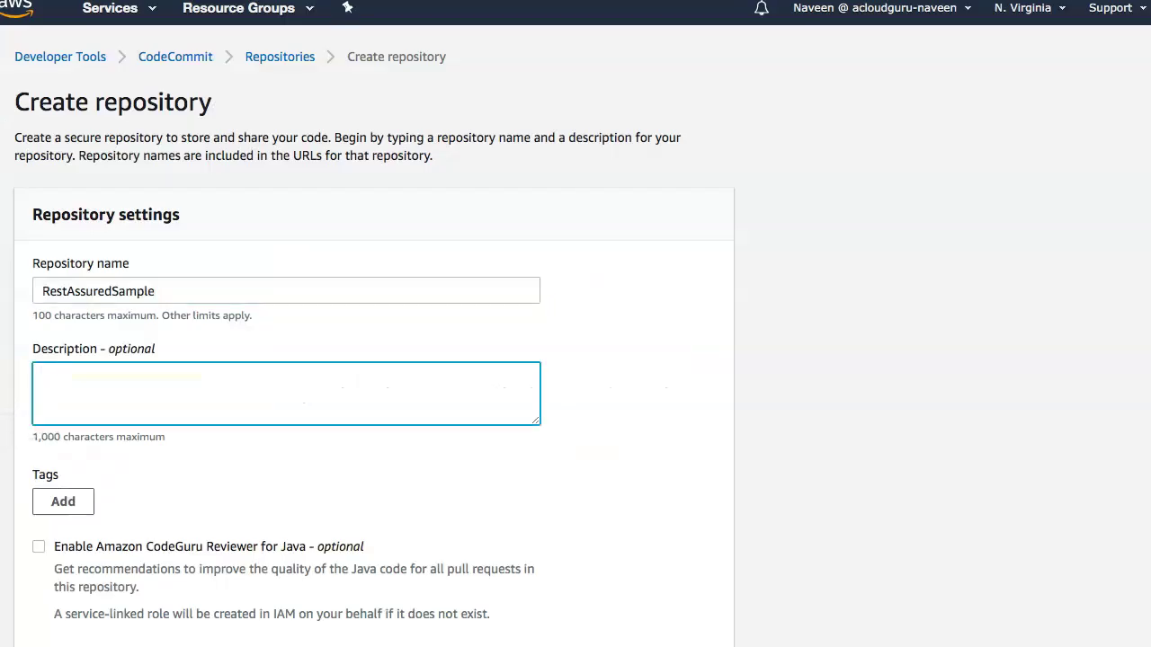
{"action": "type", "text": "sample Demo for code"}
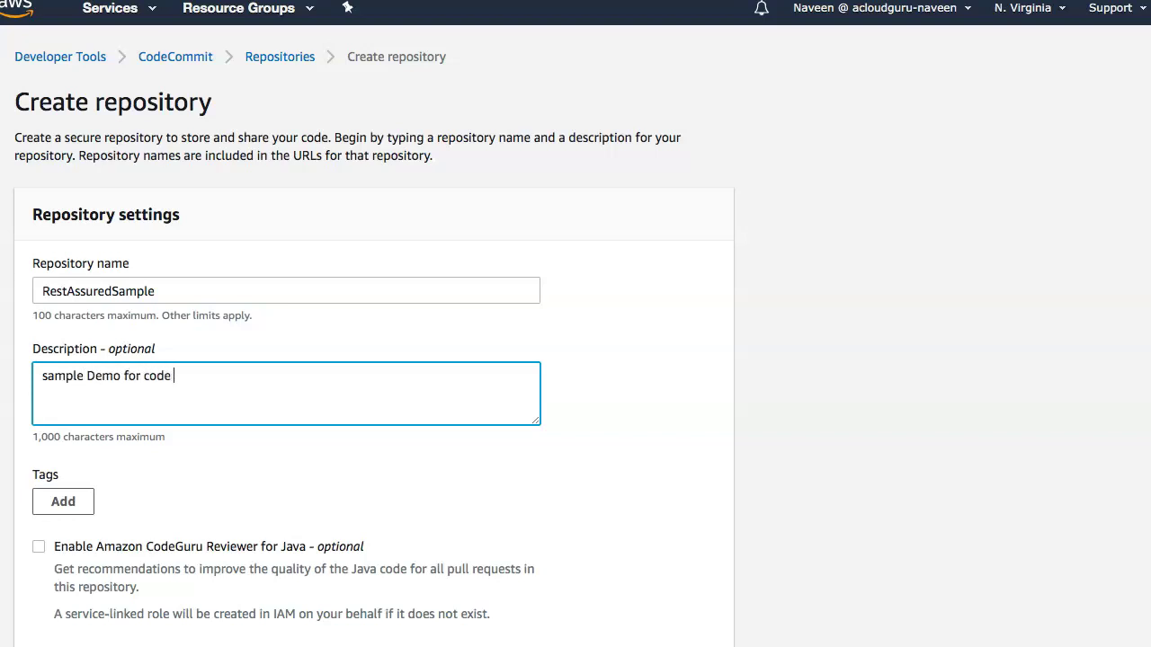
{"action": "type", "text": " commit"}
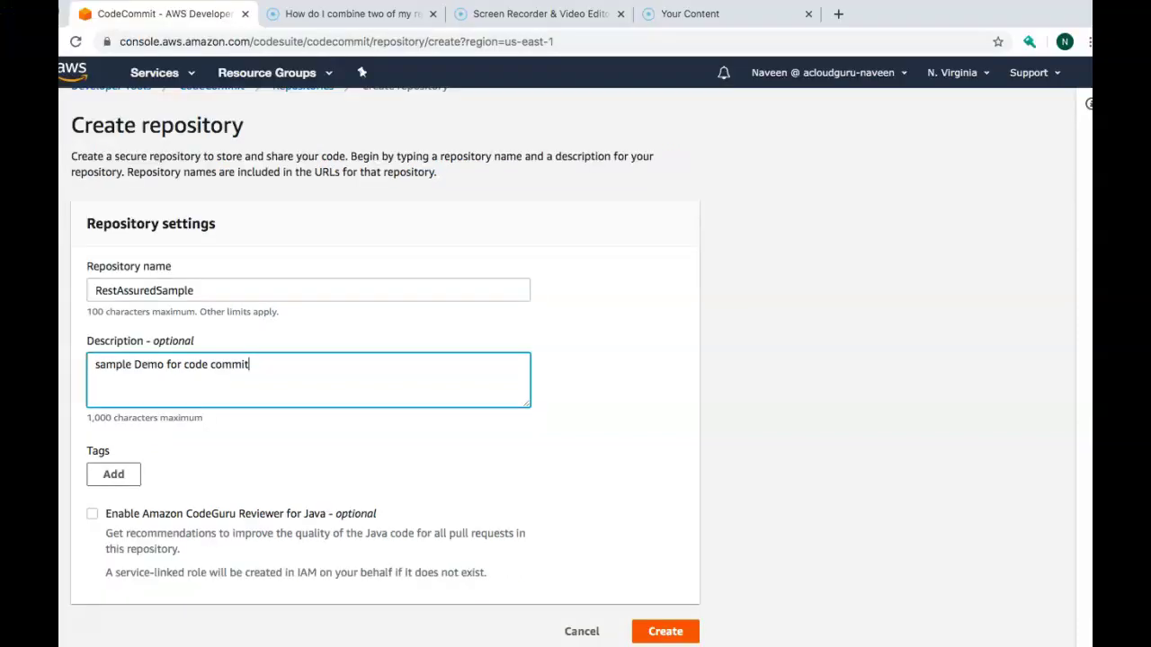
{"action": "left_click", "coordinate": [665, 631]}
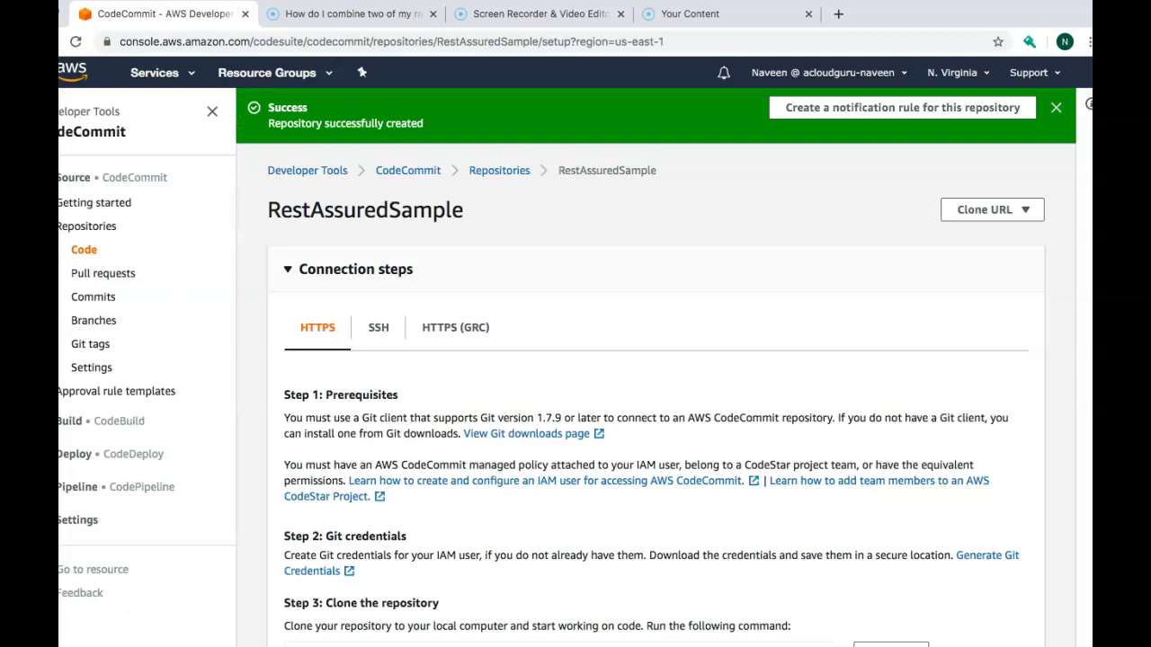
Review the HTTPS connection steps of the new repository, including the Git credentials and clone command.
{"action": "scroll", "coordinate": [657, 395], "scroll_direction": "down", "scroll_amount": 4}
{"action": "scroll", "coordinate": [657, 396], "scroll_direction": "up", "scroll_amount": 1}
{"action": "scroll", "coordinate": [657, 396], "scroll_direction": "down", "scroll_amount": 3}
{"action": "scroll", "coordinate": [656, 396], "scroll_direction": "up", "scroll_amount": 2}
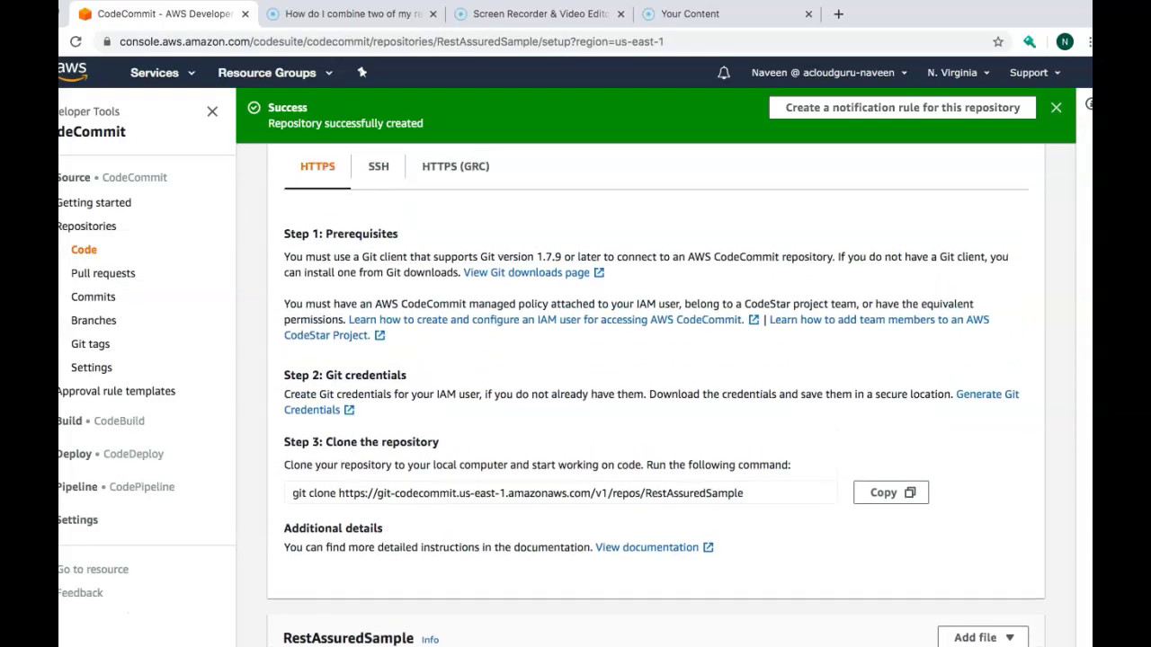
{"action": "scroll", "coordinate": [656, 396], "scroll_direction": "up", "scroll_amount": 1}
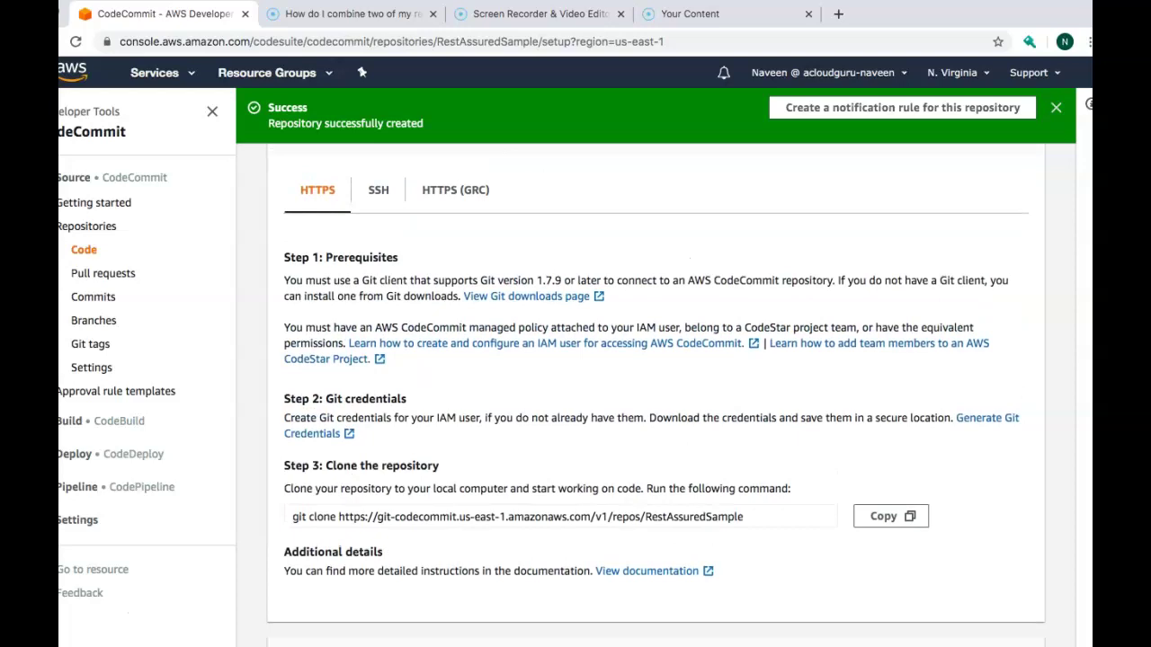
Review the SSH connection steps for MacOS, including key registration, local SSH configuration and the clone command.
{"action": "left_click", "coordinate": [378, 189]}
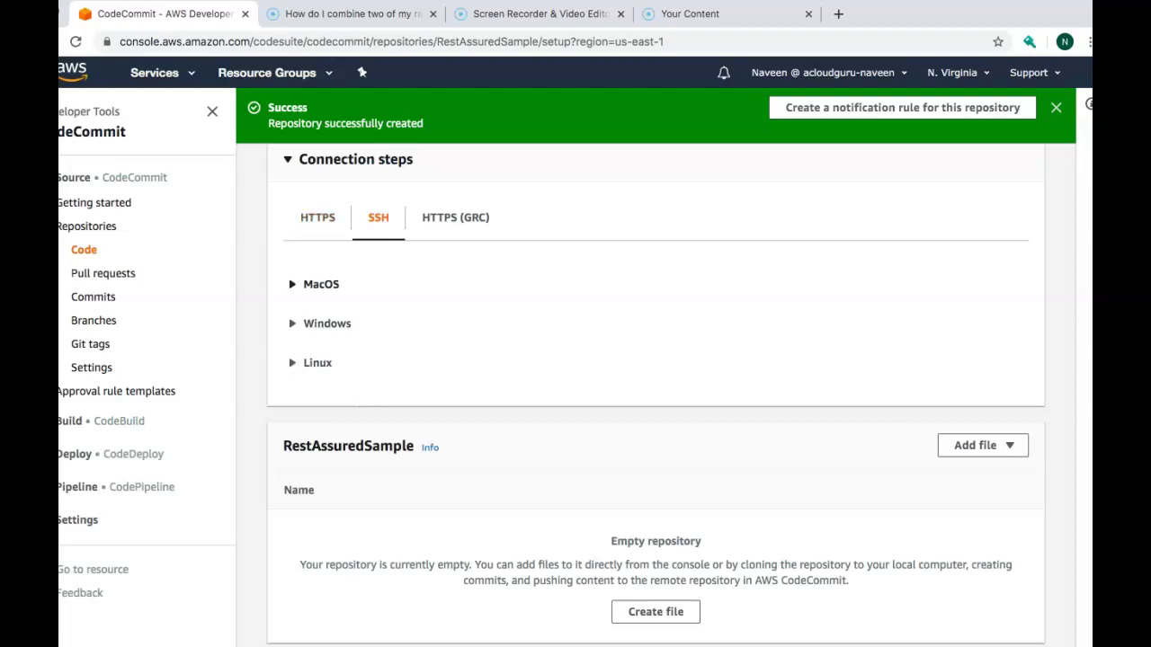
{"action": "left_click", "coordinate": [321, 284]}
{"action": "scroll", "coordinate": [655, 396], "scroll_direction": "down", "scroll_amount": 5}
{"action": "scroll", "coordinate": [655, 395], "scroll_direction": "up", "scroll_amount": 2}
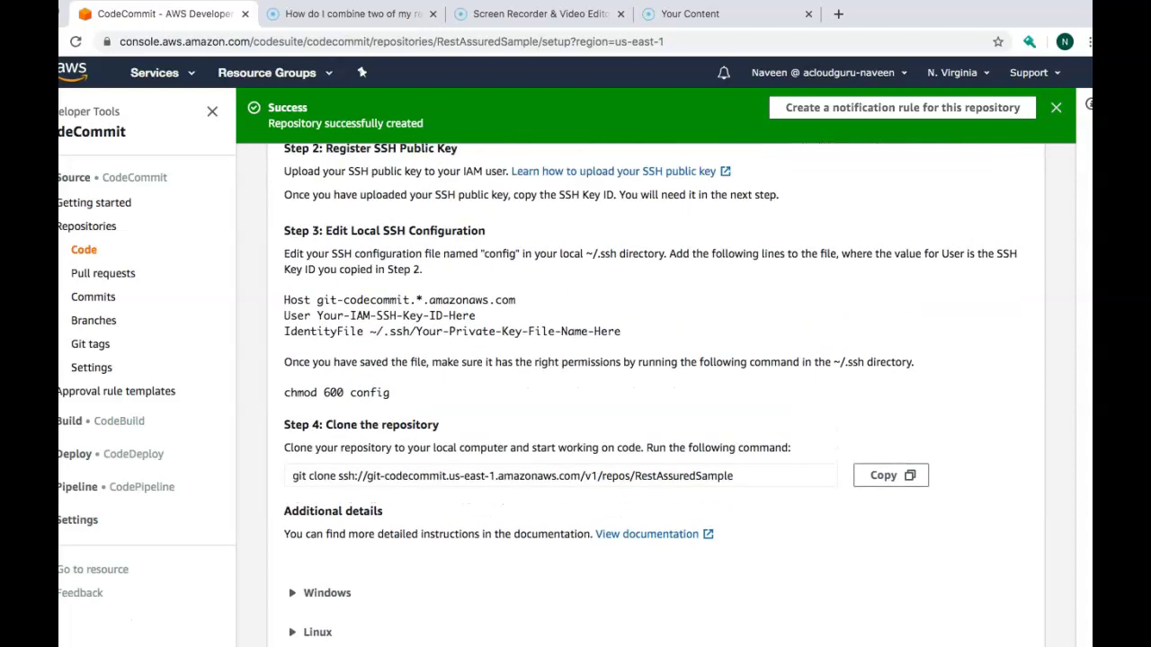
{"action": "scroll", "coordinate": [655, 396], "scroll_direction": "up", "scroll_amount": 2}
{"action": "scroll", "coordinate": [655, 396], "scroll_direction": "up", "scroll_amount": 1}
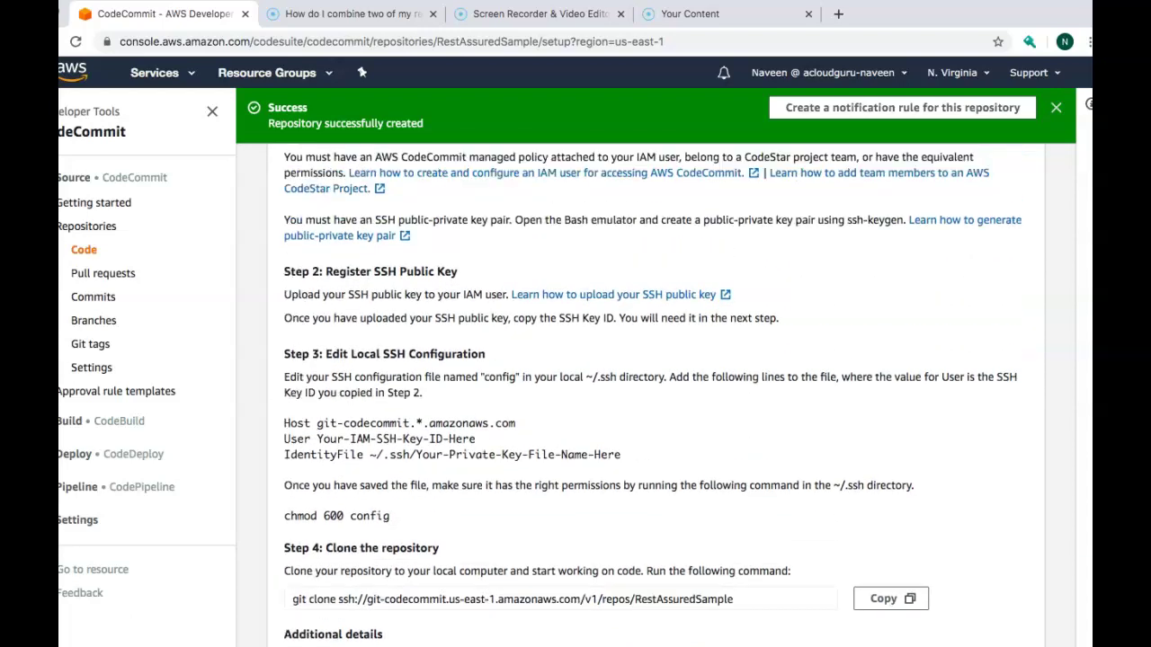
{"action": "scroll", "coordinate": [656, 395], "scroll_direction": "up", "scroll_amount": 6}
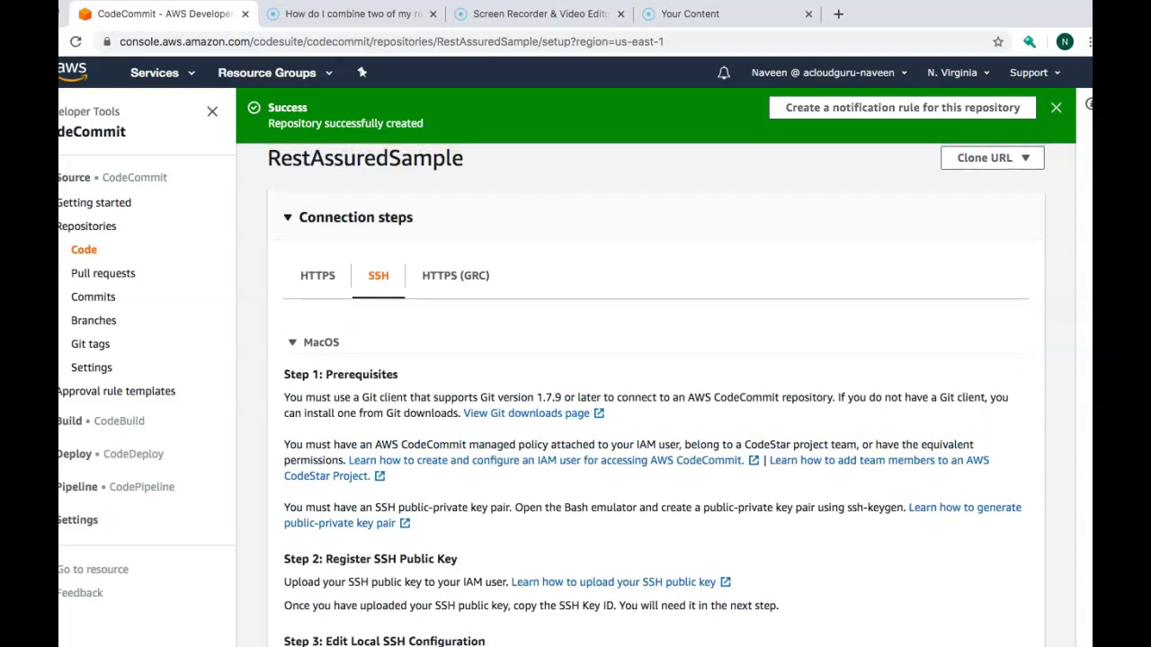
Return to the HTTPS connection steps of the RestAssuredSample repository and copy its git clone command.
{"action": "left_click", "coordinate": [317, 275]}
{"action": "scroll", "coordinate": [655, 395], "scroll_direction": "down", "scroll_amount": 4}
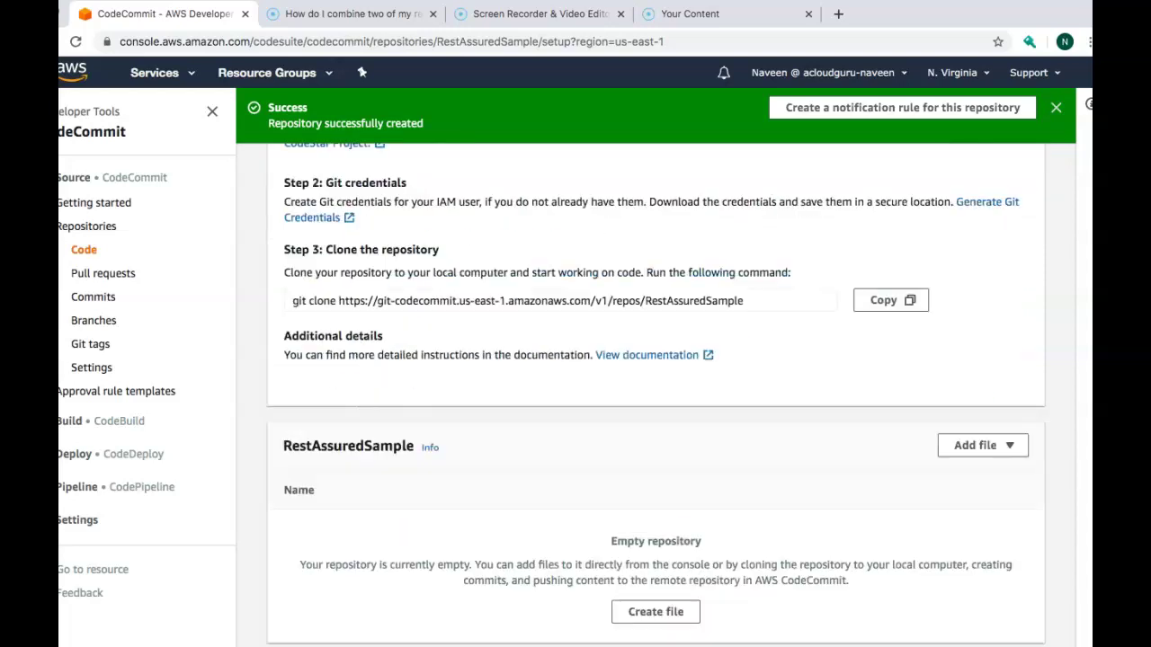
{"action": "scroll", "coordinate": [655, 396], "scroll_direction": "up", "scroll_amount": 1}
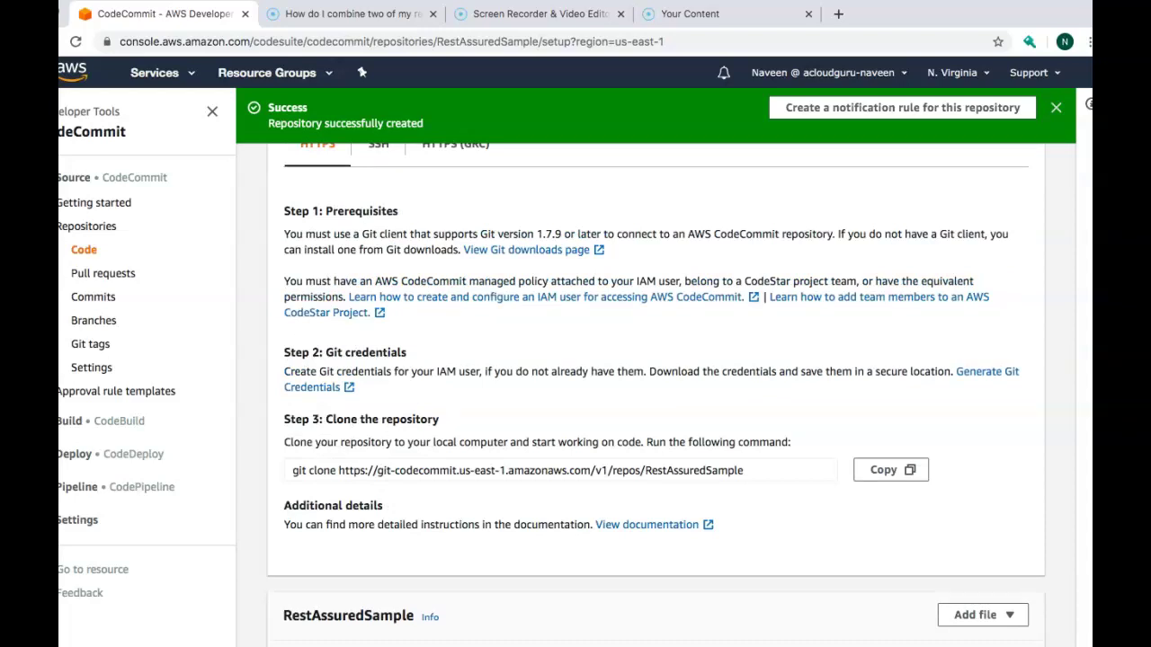
{"action": "scroll", "coordinate": [656, 396], "scroll_direction": "up", "scroll_amount": 1}
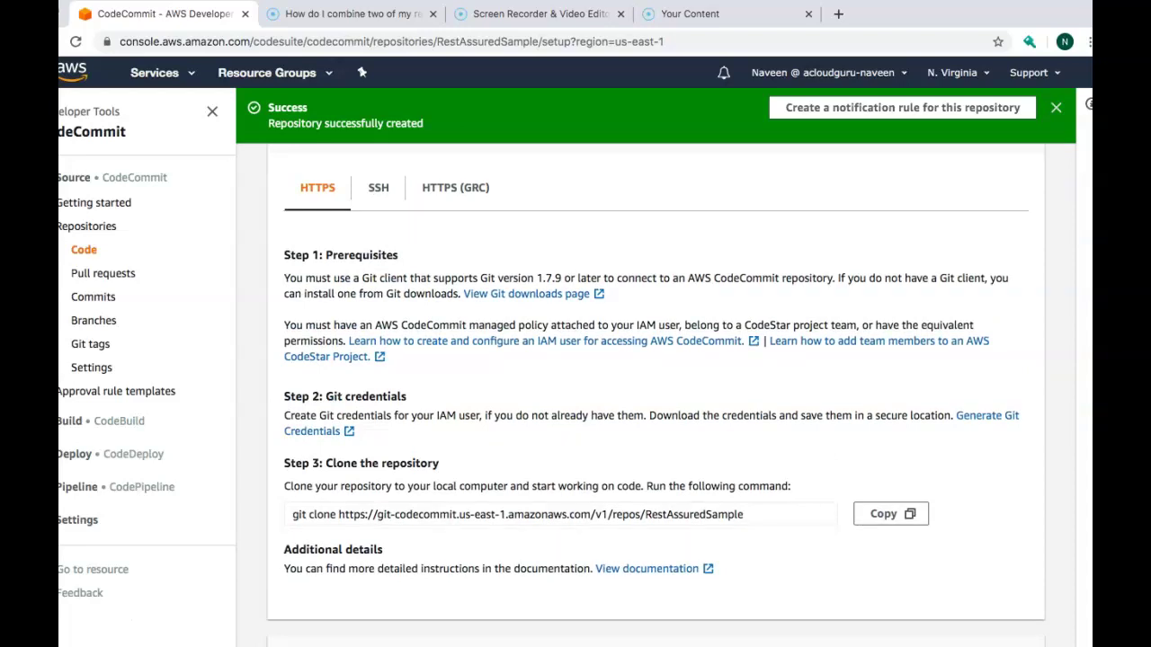
{"action": "left_click", "coordinate": [31, 553]}
{"action": "left_click", "coordinate": [31, 438]}
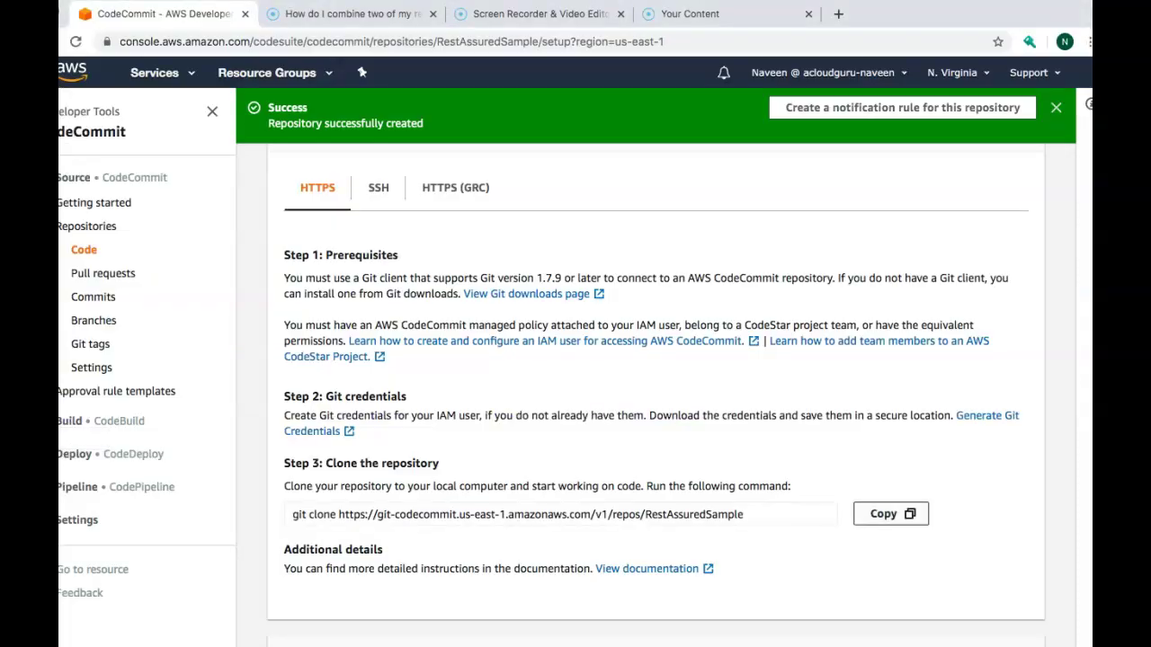
{"action": "left_click", "coordinate": [890, 514]}
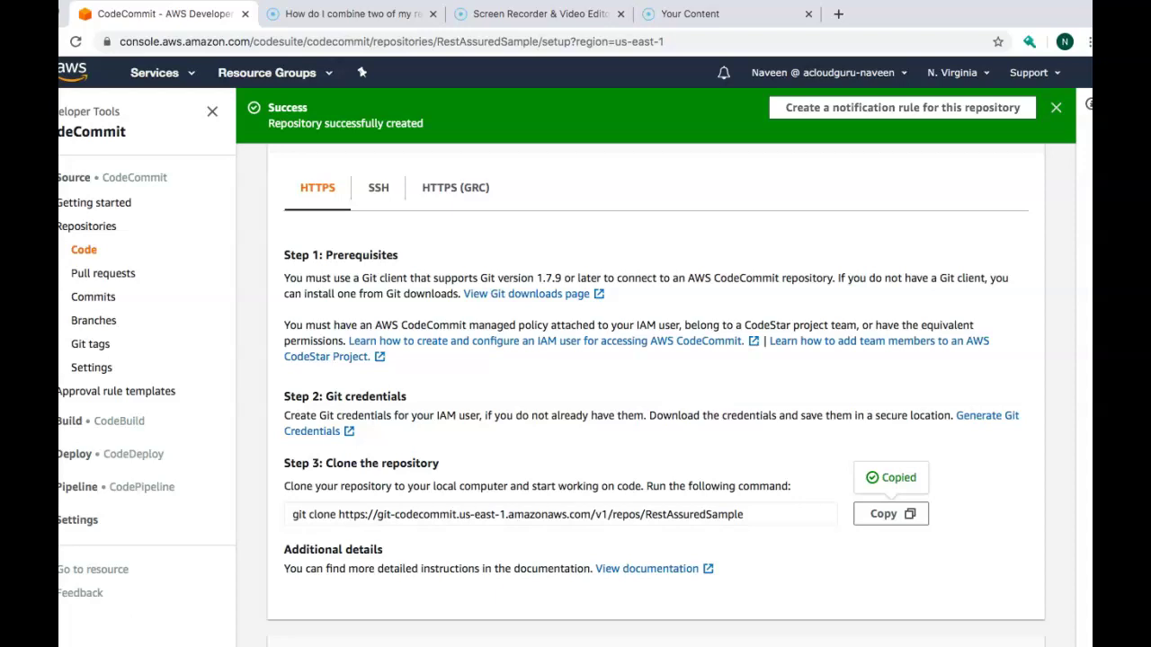
Switch to the IDE terminal and enter "git remote add demo" followed by the copied clone command, without running it.
{"action": "key", "text": "super+Tab"}
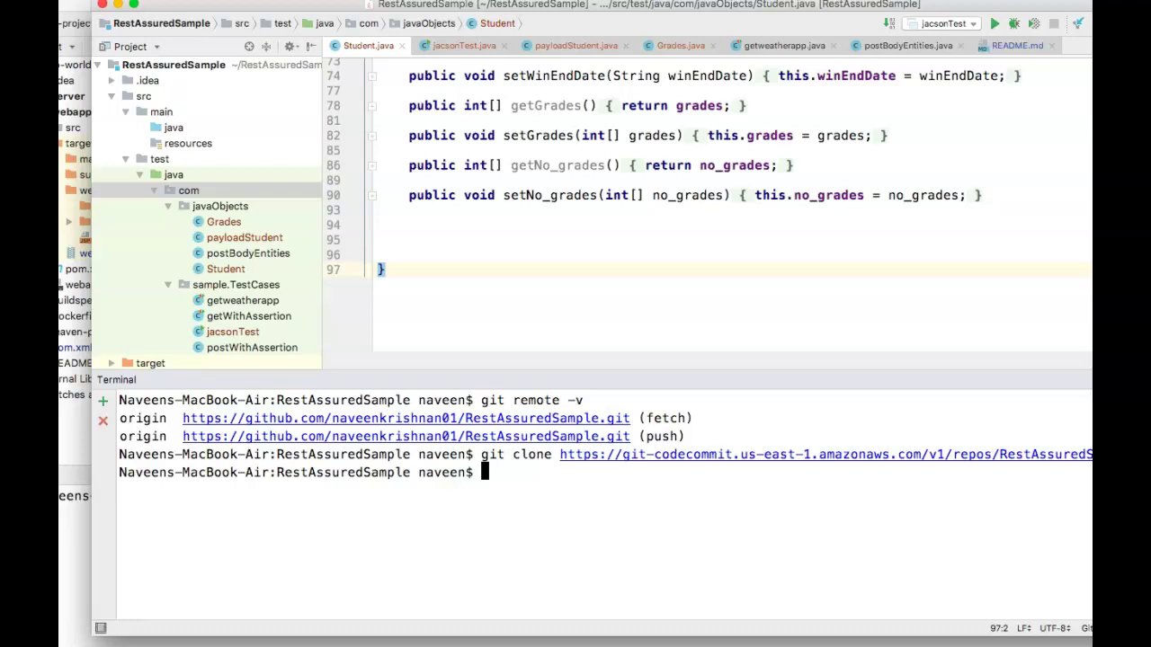
{"action": "type", "text": "git remot"}
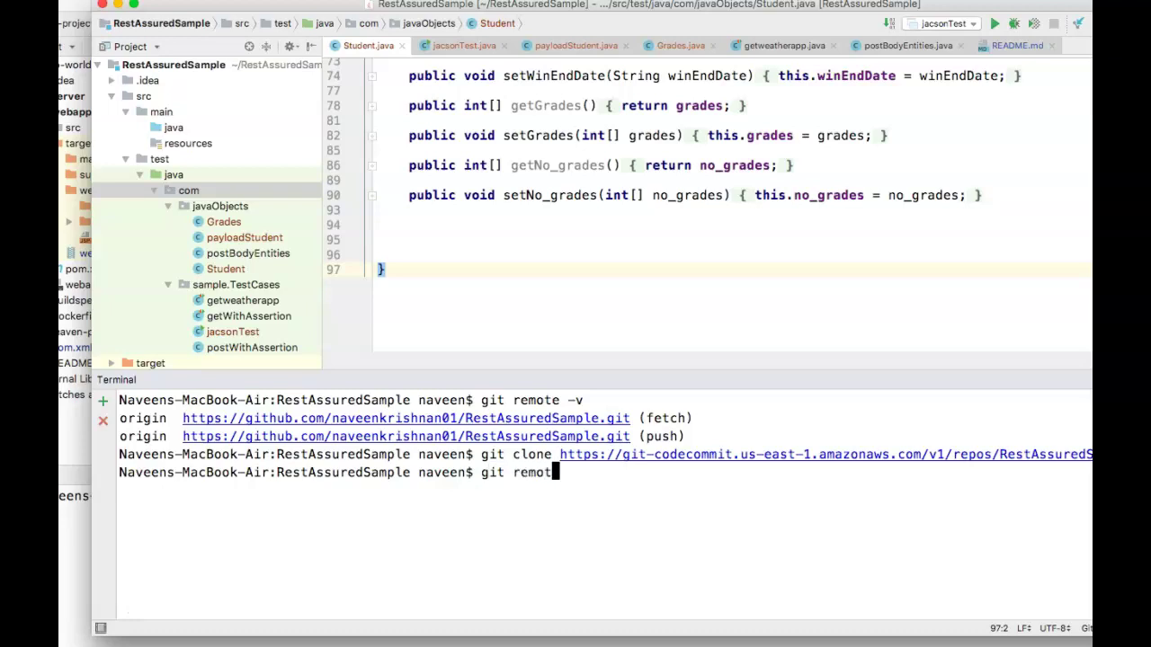
{"action": "type", "text": "e add demo"}
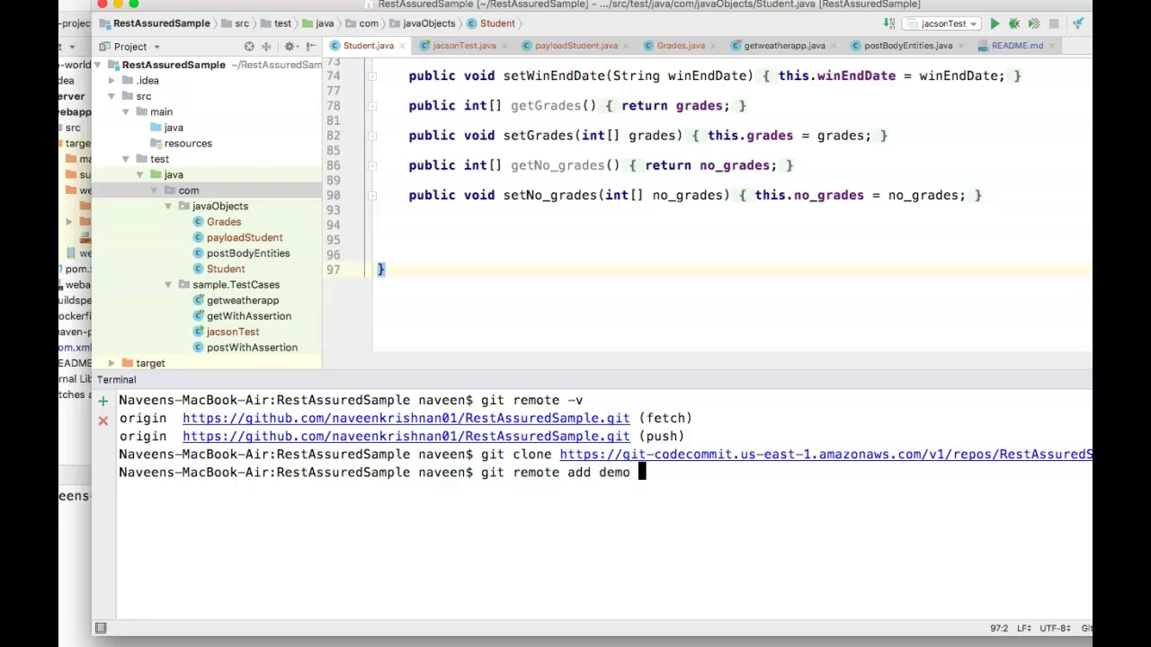
{"action": "key", "text": "super+v"}
Remove the extra "git clone" before the CodeCommit URL, run the command to add the demo remote, and list the remotes with git remote -v.
{"action": "key", "text": "Left"}
{"action": "key", "text": "Left"}
{"action": "key", "text": "Left"}
{"action": "key", "text": "Left"}
{"action": "key", "text": "Left"}
{"action": "key", "text": "Left"}
{"action": "key", "text": "Left"}
{"action": "key", "text": "Left"}
{"action": "key", "text": "Left"}
{"action": "key", "text": "Left"}
{"action": "key", "text": "Left"}
{"action": "key", "text": "Left"}
{"action": "key", "text": "Left"}
{"action": "key", "text": "Left"}
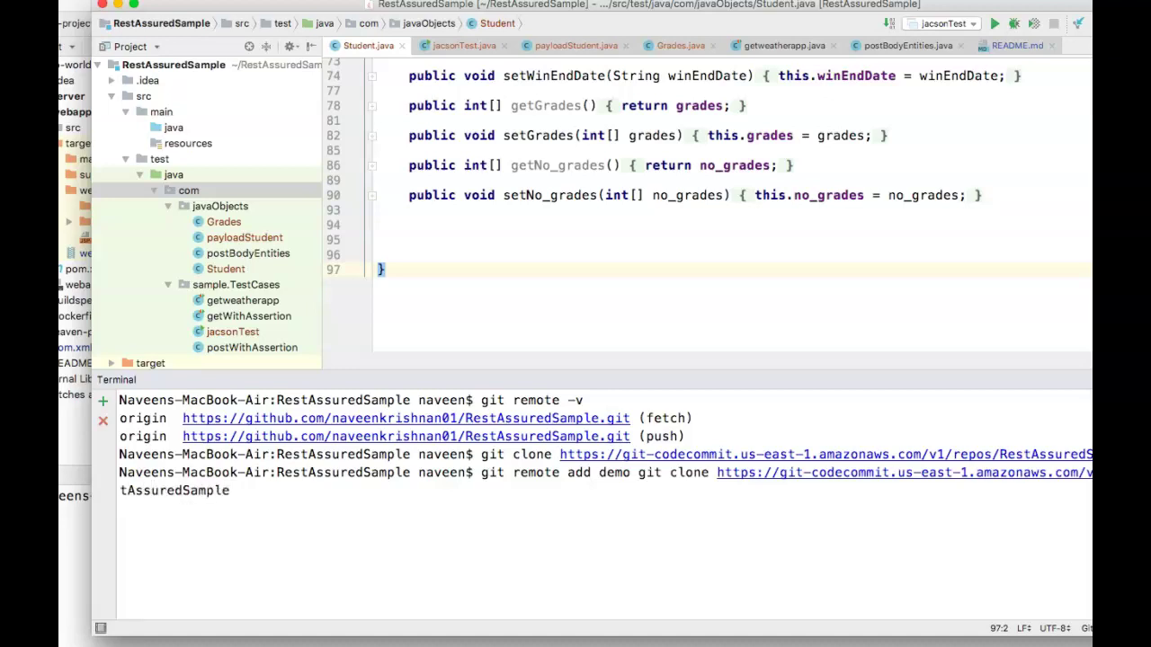
{"action": "key", "text": "Left"}
{"action": "key", "text": "Left"}
{"action": "key", "text": "Left"}
{"action": "key", "text": "Left"}
{"action": "key", "text": "Left"}
{"action": "key", "text": "Left"}
{"action": "key", "text": "Left"}
{"action": "key", "text": "Left"}
{"action": "key", "text": "Left"}
{"action": "key", "text": "Left"}
{"action": "key", "text": "Left"}
{"action": "key", "text": "Left"}
{"action": "key", "text": "Left"}
{"action": "key", "text": "Left"}
{"action": "key", "text": "Left"}
{"action": "key", "text": "Left"}
{"action": "key", "text": "Left"}
{"action": "key", "text": "Left"}
{"action": "key", "text": "Left"}
{"action": "key", "text": "Left"}
{"action": "key", "text": "Left"}
{"action": "key", "text": "Left"}
{"action": "key", "text": "Left"}
{"action": "key", "text": "Left"}
{"action": "key", "text": "Left"}
{"action": "key", "text": "Left"}
{"action": "key", "text": "Left"}
{"action": "key", "text": "Left"}
{"action": "key", "text": "Left"}
{"action": "key", "text": "Left"}
{"action": "key", "text": "Left"}
{"action": "key", "text": "Left"}
{"action": "key", "text": "Left"}
{"action": "key", "text": "Left"}
{"action": "key", "text": "Left"}
{"action": "key", "text": "Left"}
{"action": "key", "text": "Left"}
{"action": "key", "text": "Left"}
{"action": "key", "text": "Left"}
{"action": "key", "text": "Left"}
{"action": "key", "text": "Left"}
{"action": "key", "text": "BackSpace"}
{"action": "key", "text": "BackSpace"}
{"action": "key", "text": "BackSpace"}
{"action": "key", "text": "BackSpace"}
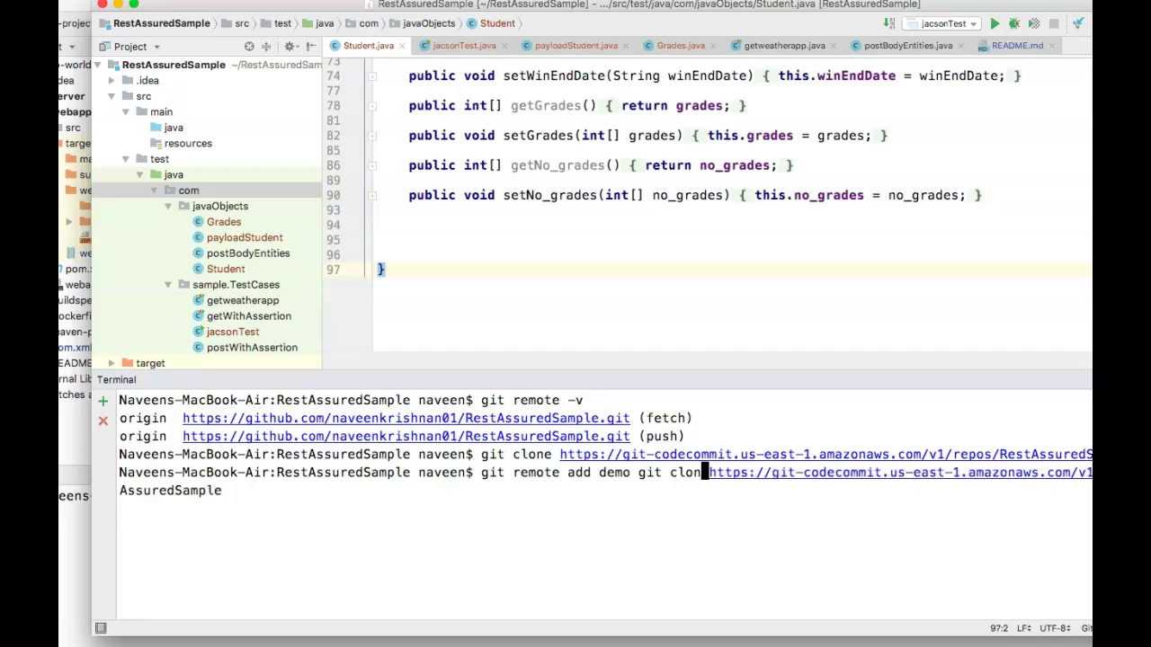
{"action": "key", "text": "BackSpace"}
{"action": "key", "text": "BackSpace"}
{"action": "key", "text": "BackSpace"}
{"action": "key", "text": "BackSpace"}
{"action": "key", "text": "BackSpace"}
{"action": "key", "text": "BackSpace"}
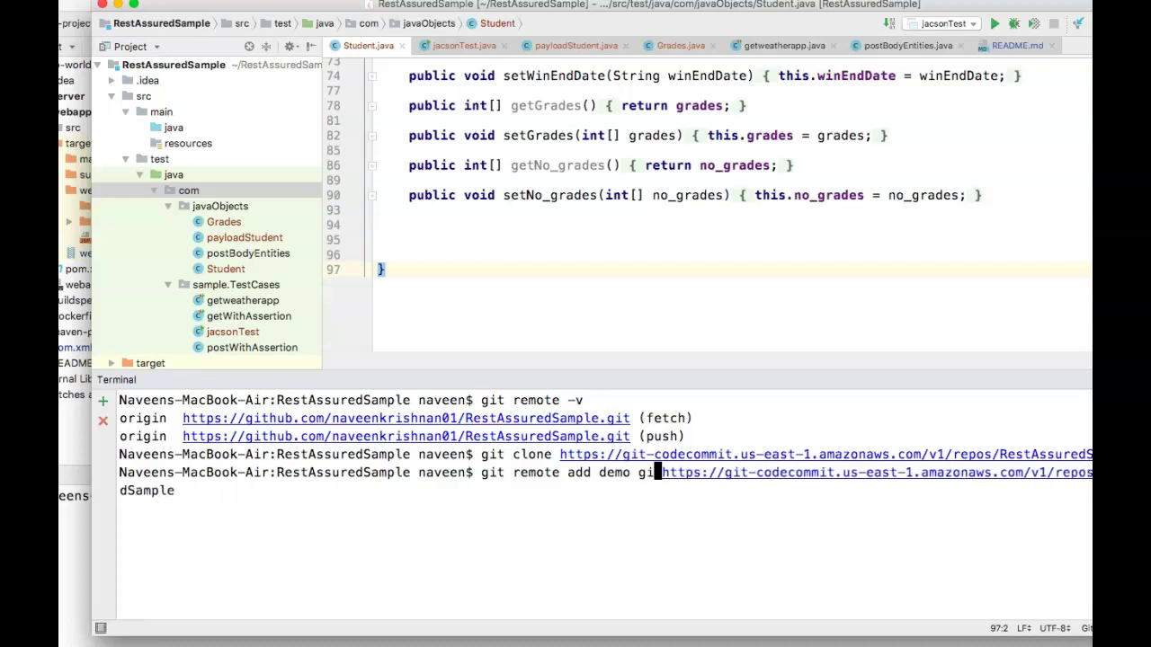
{"action": "key", "text": "Return"}
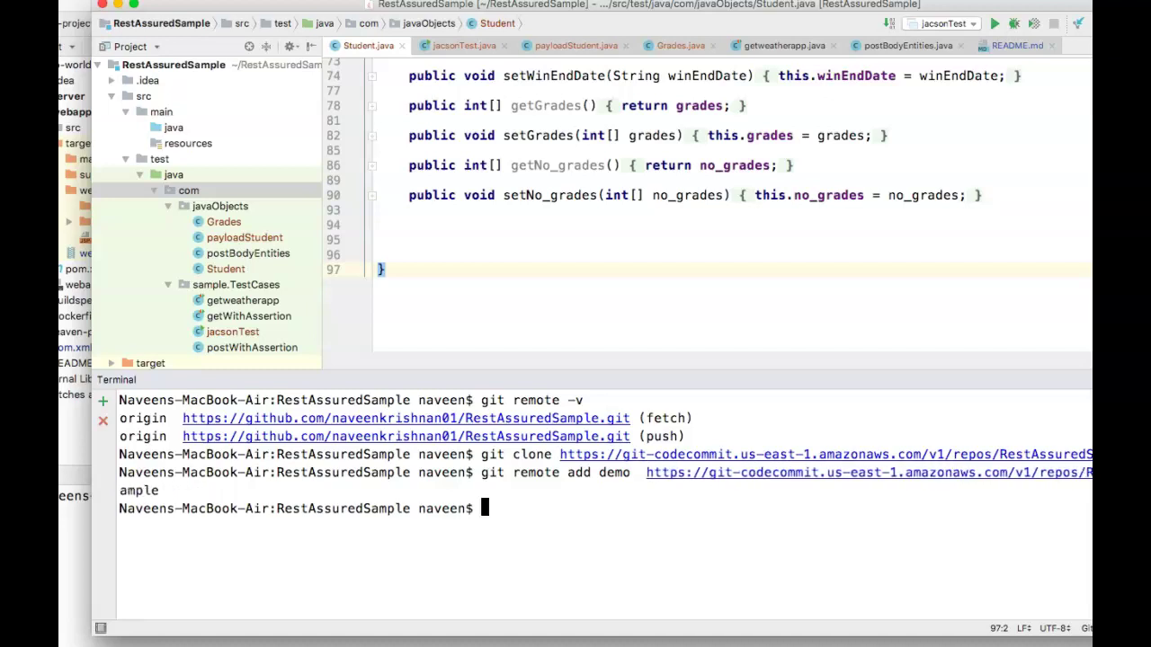
{"action": "type", "text": "git remote -v"}
{"action": "key", "text": "Return"}
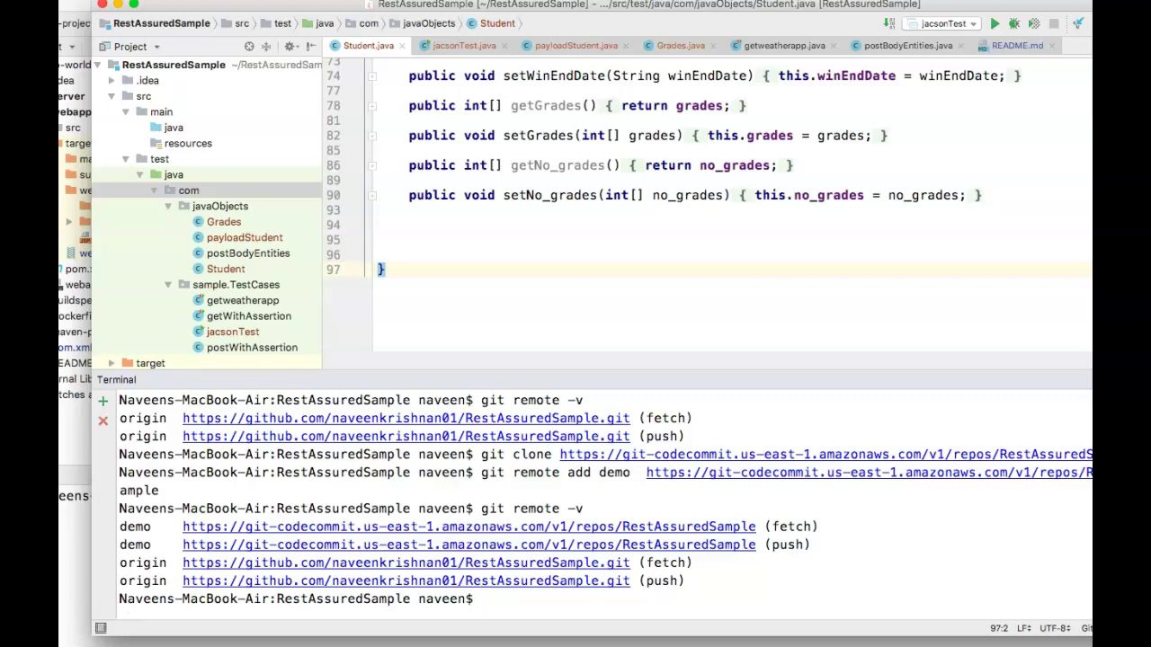
Stage all project files with git add . and commit them with the message "initial commit".
{"action": "type", "text": "git add ."}
{"action": "key", "text": "Return"}
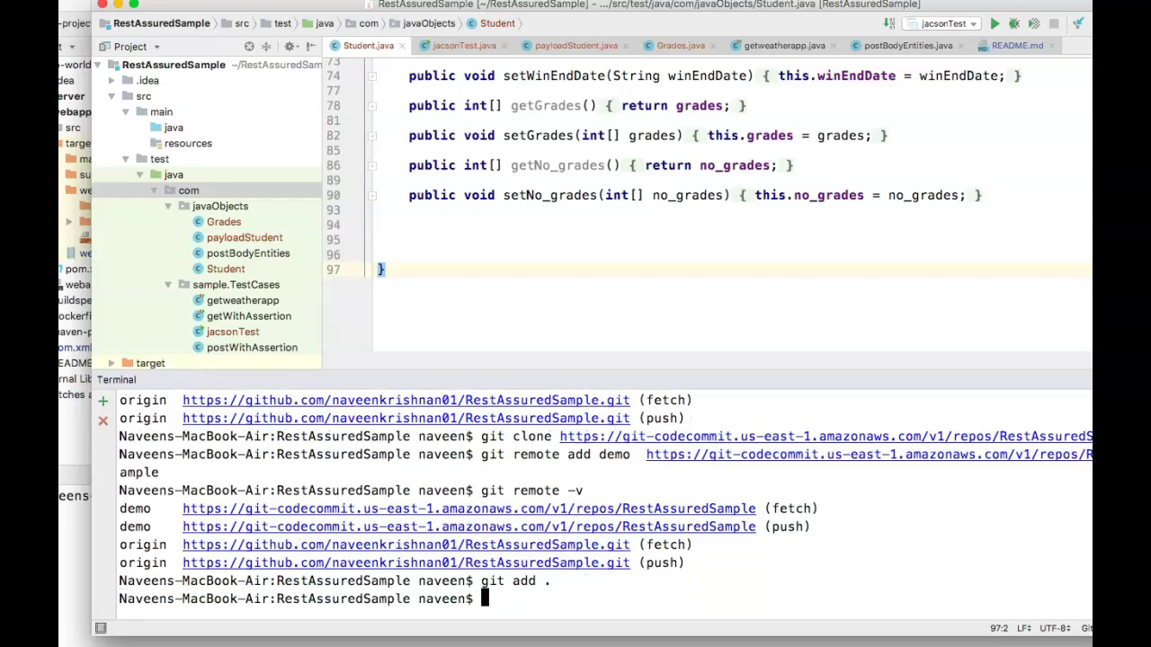
{"action": "type", "text": "git commit -m \""}
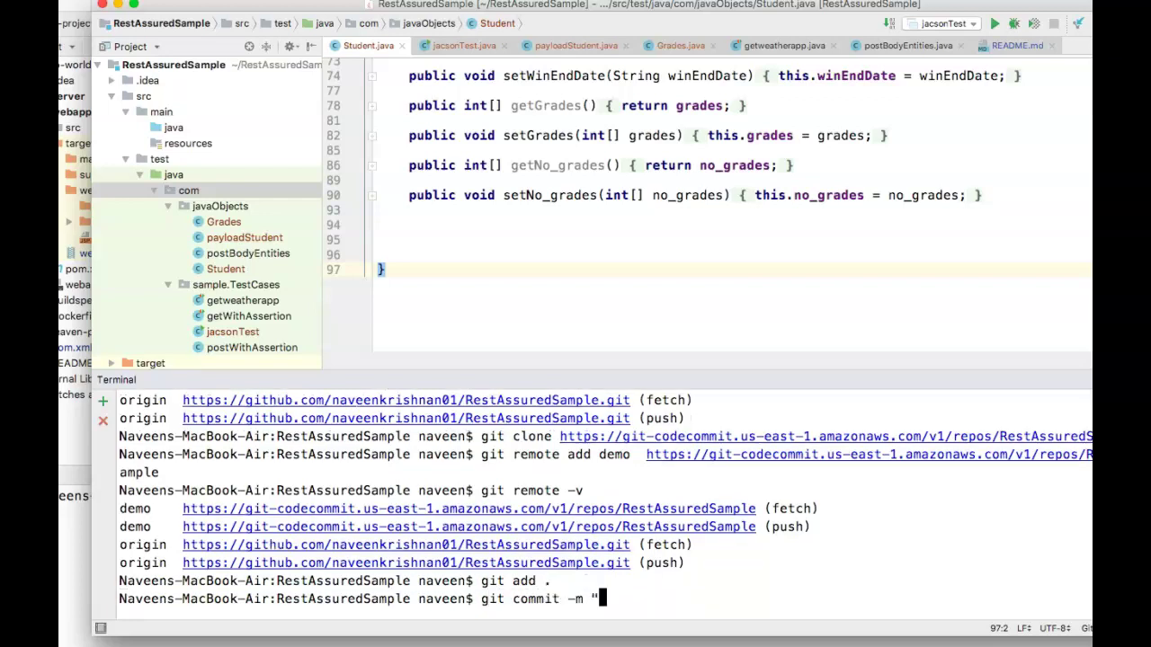
{"action": "type", "text": "initi"}
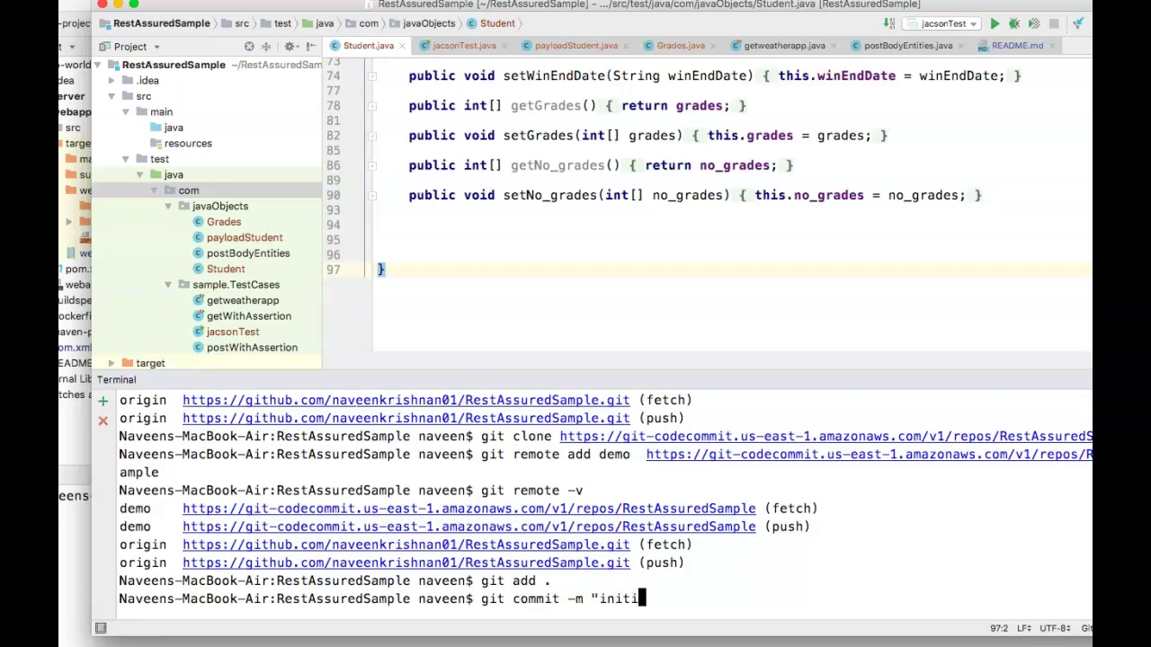
{"action": "type", "text": "al commy"}
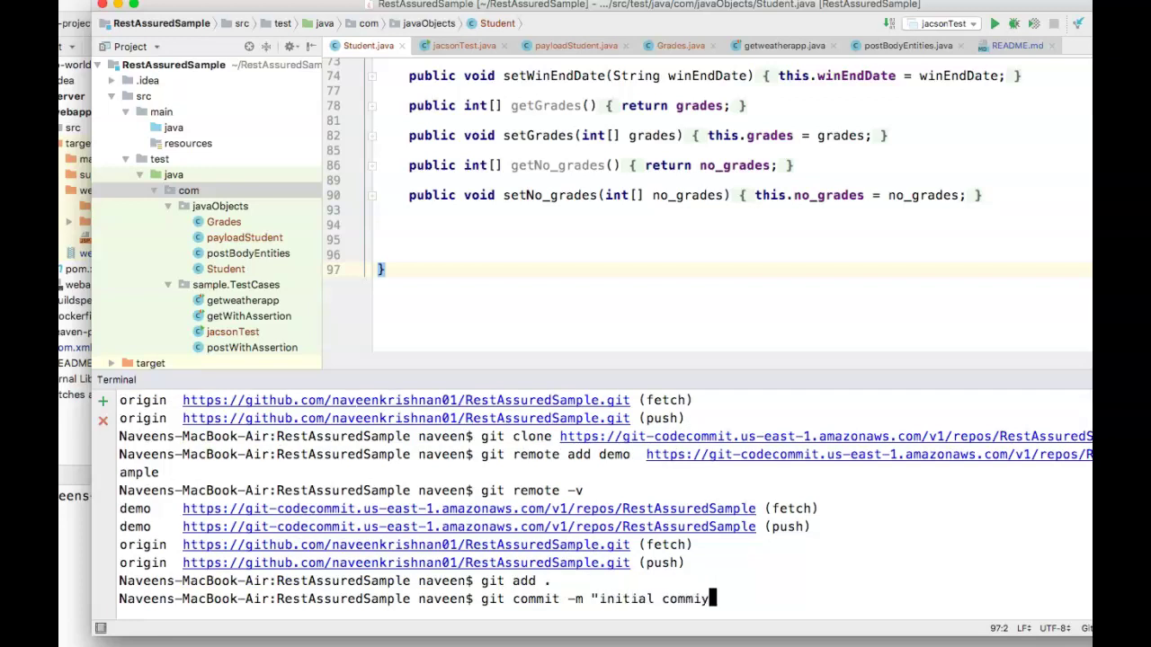
{"action": "key", "text": "BackSpace"}
{"action": "type", "text": "it\""}
{"action": "key", "text": "Return"}
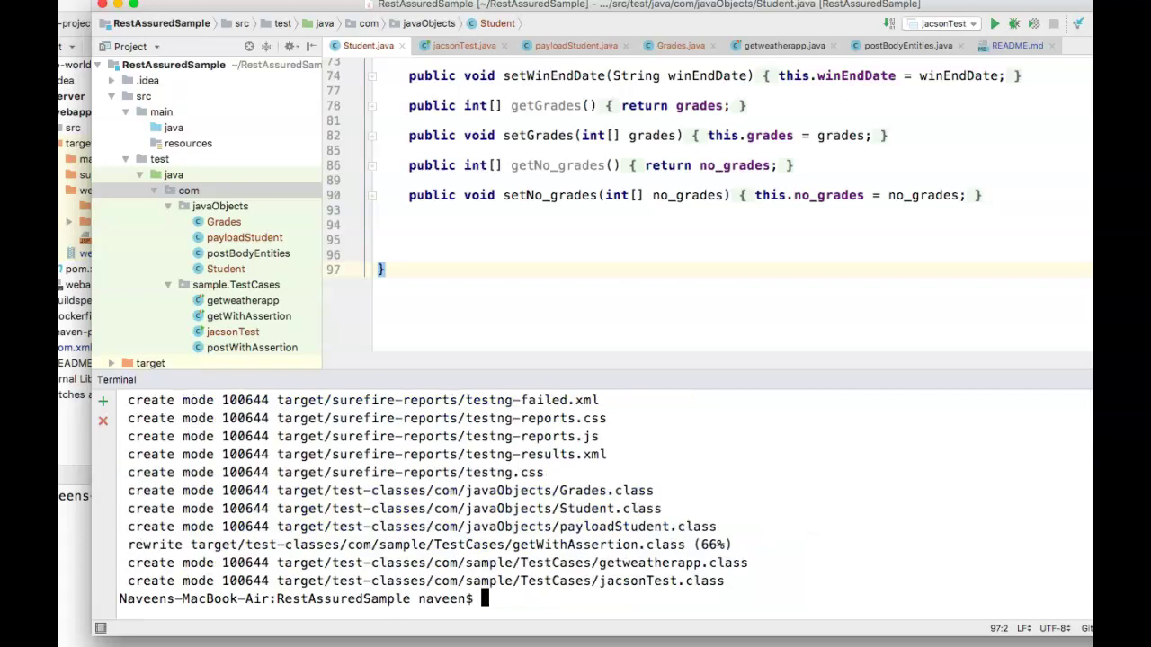
Push the master branch to the demo remote.
{"action": "type", "text": "git push demo"}
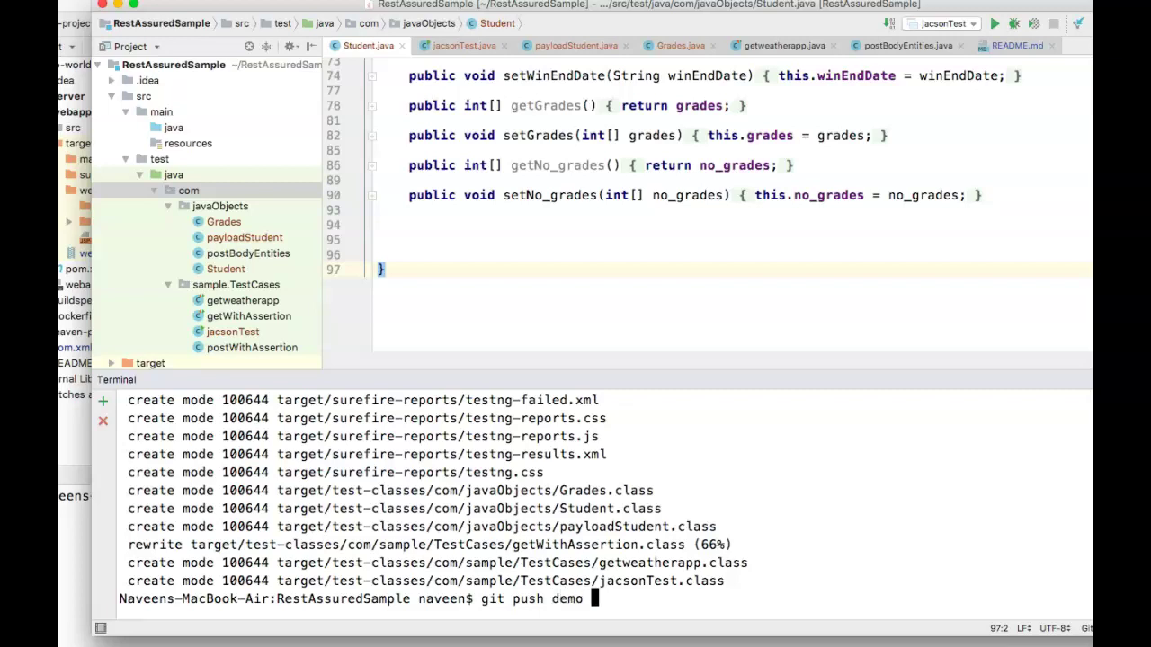
{"action": "type", "text": " master"}
{"action": "key", "text": "Return"}
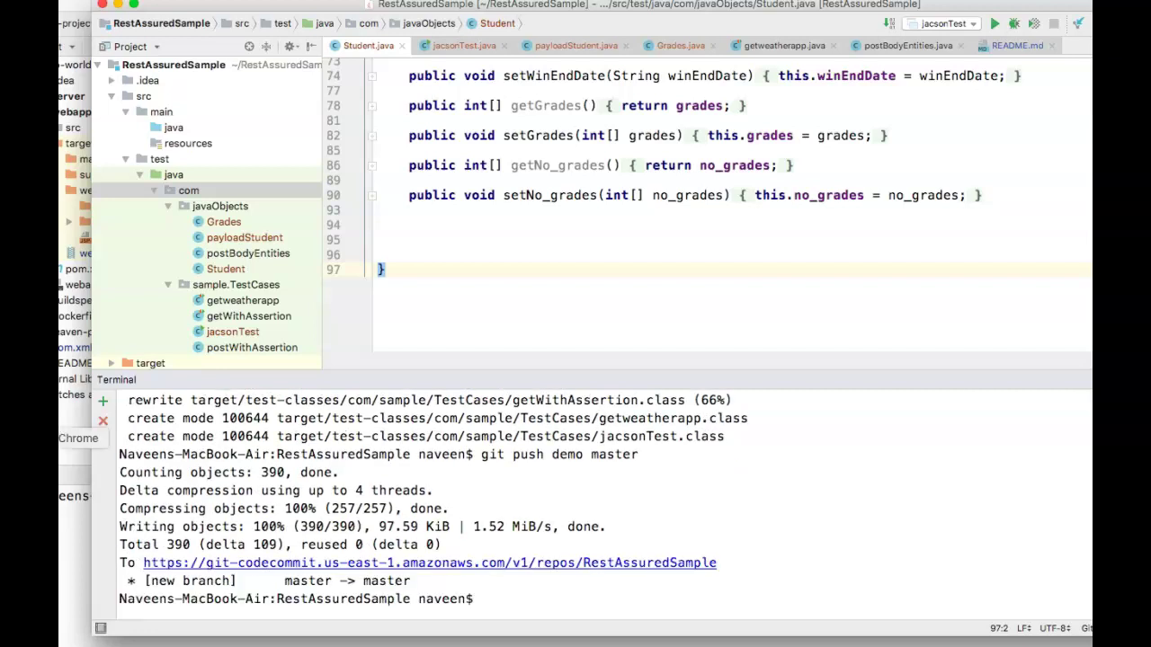
Switch to CodeCommit in Chrome and open the RestAssuredSample repository from the repositories list.
{"action": "left_click", "coordinate": [59, 439]}
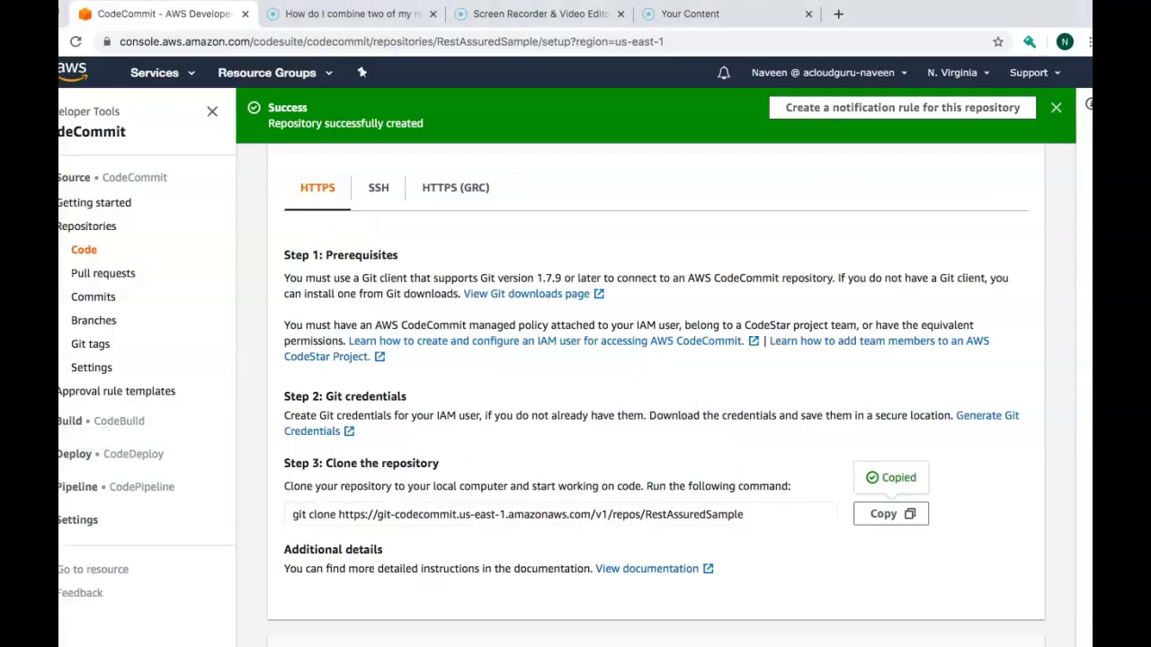
{"action": "scroll", "coordinate": [656, 395], "scroll_direction": "up", "scroll_amount": 3}
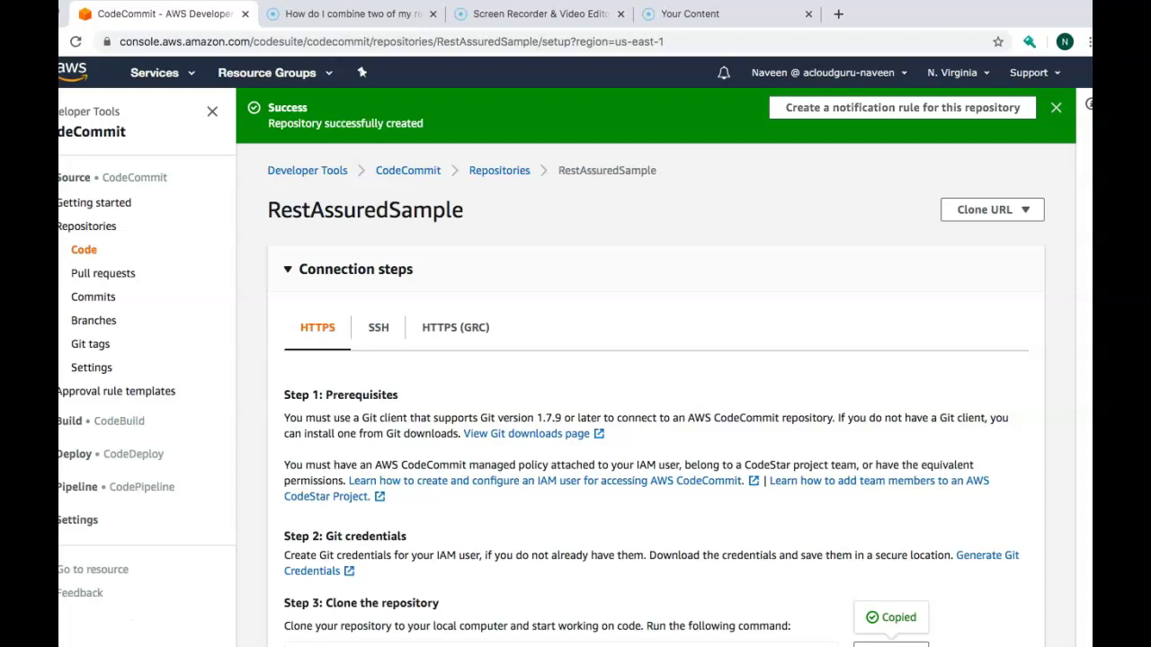
{"action": "left_click", "coordinate": [87, 225]}
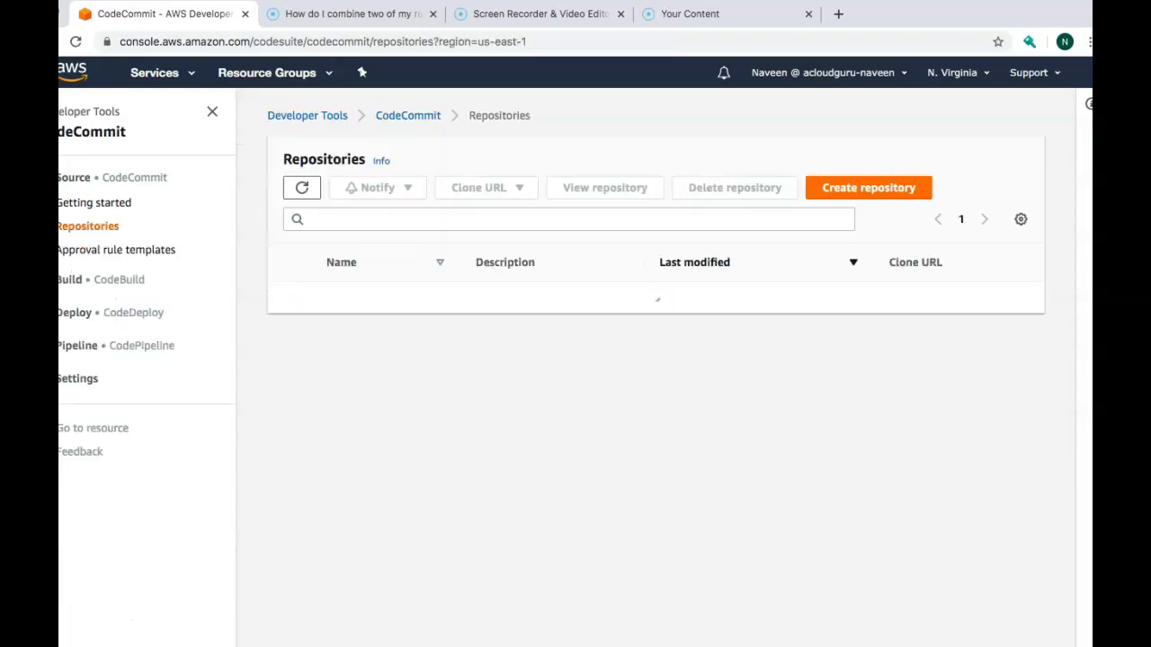
{"action": "left_click", "coordinate": [372, 300]}
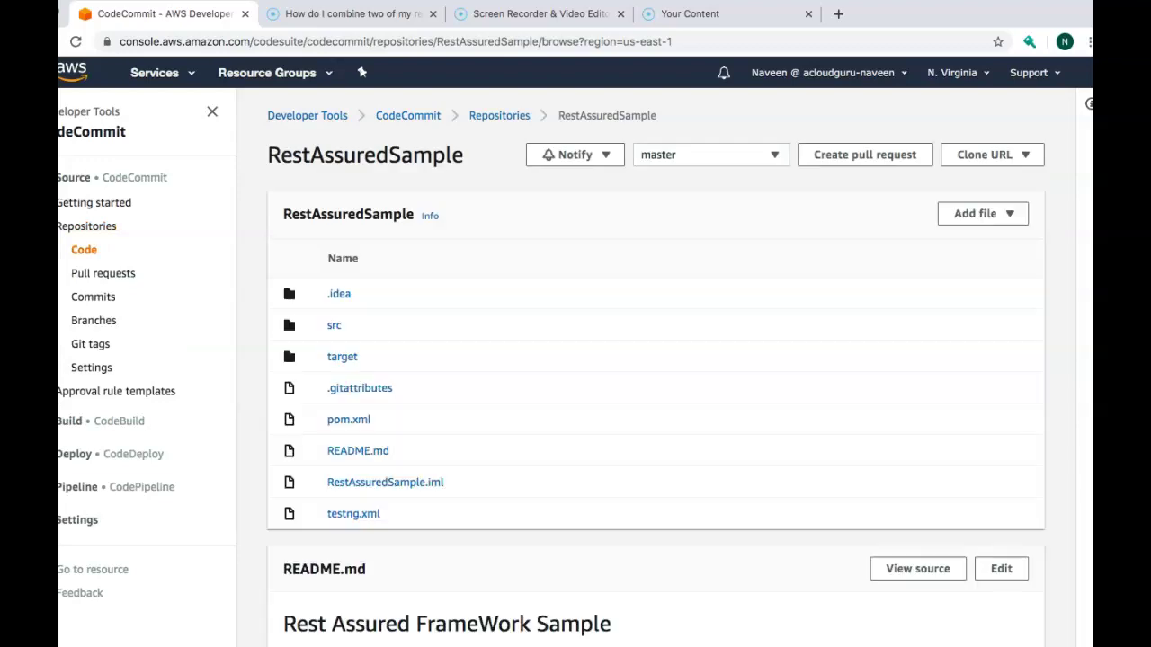
Examine the pushed files and folders of the RestAssuredSample repository and its README.md content.
{"action": "scroll", "coordinate": [319, 605], "scroll_direction": "down", "scroll_amount": 5}
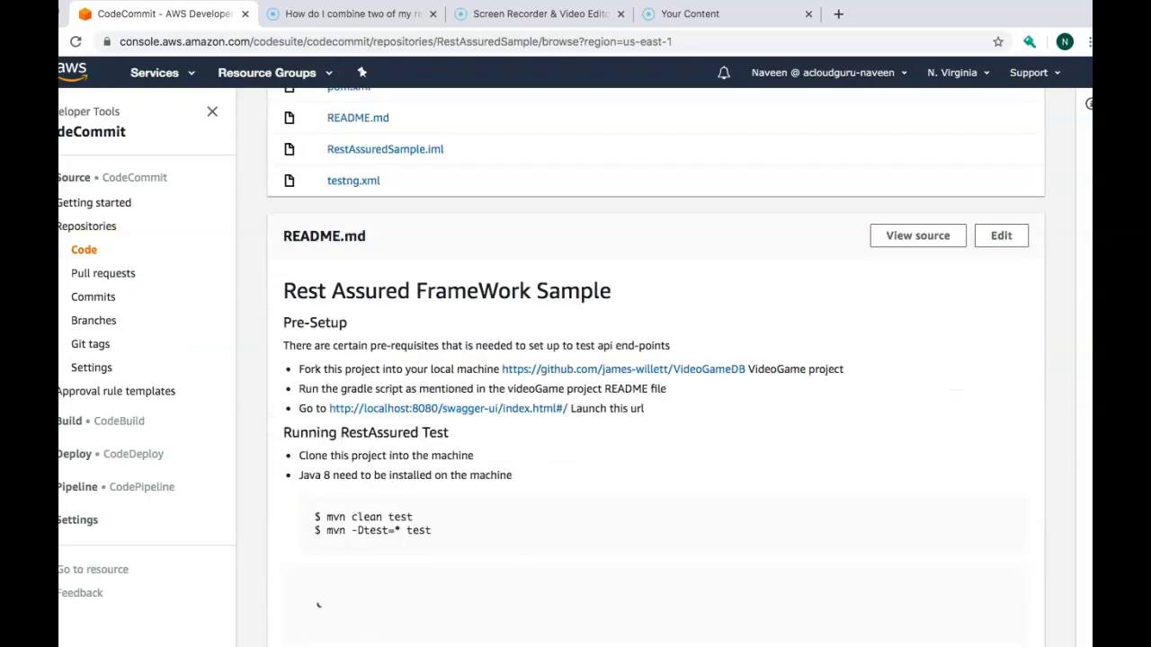
{"action": "scroll", "coordinate": [319, 605], "scroll_direction": "up", "scroll_amount": 5}
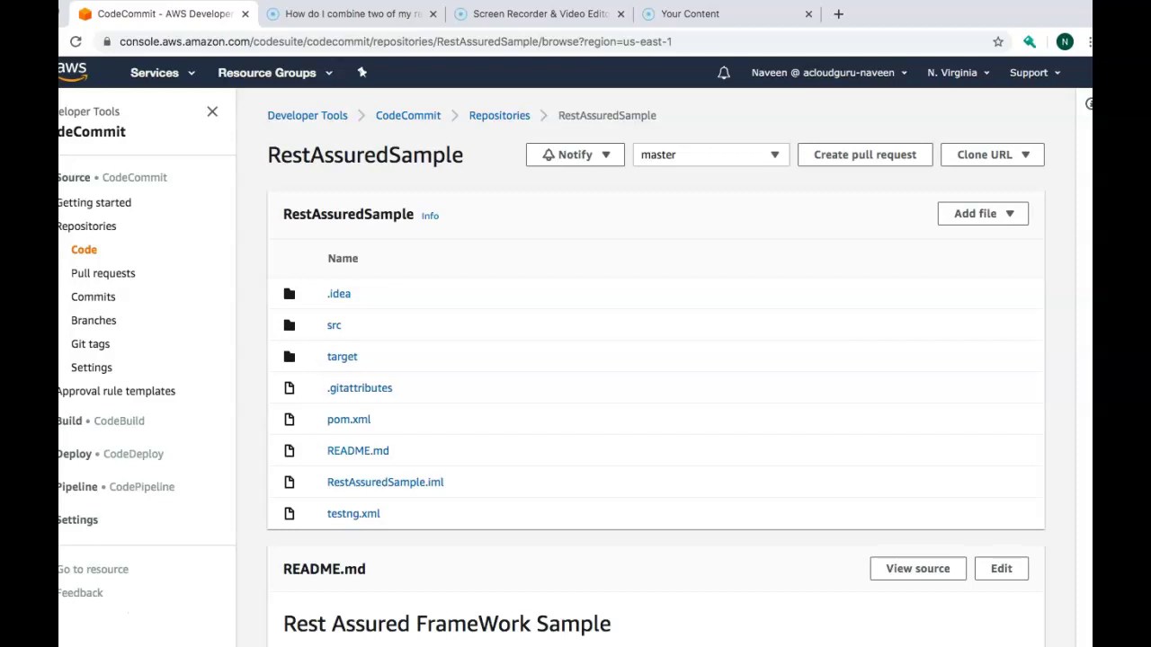
{"action": "scroll", "coordinate": [657, 405], "scroll_direction": "down", "scroll_amount": 3}
{"action": "scroll", "coordinate": [656, 404], "scroll_direction": "up", "scroll_amount": 3}
{"action": "scroll", "coordinate": [656, 405], "scroll_direction": "down", "scroll_amount": 3}
{"action": "scroll", "coordinate": [657, 404], "scroll_direction": "down", "scroll_amount": 2}
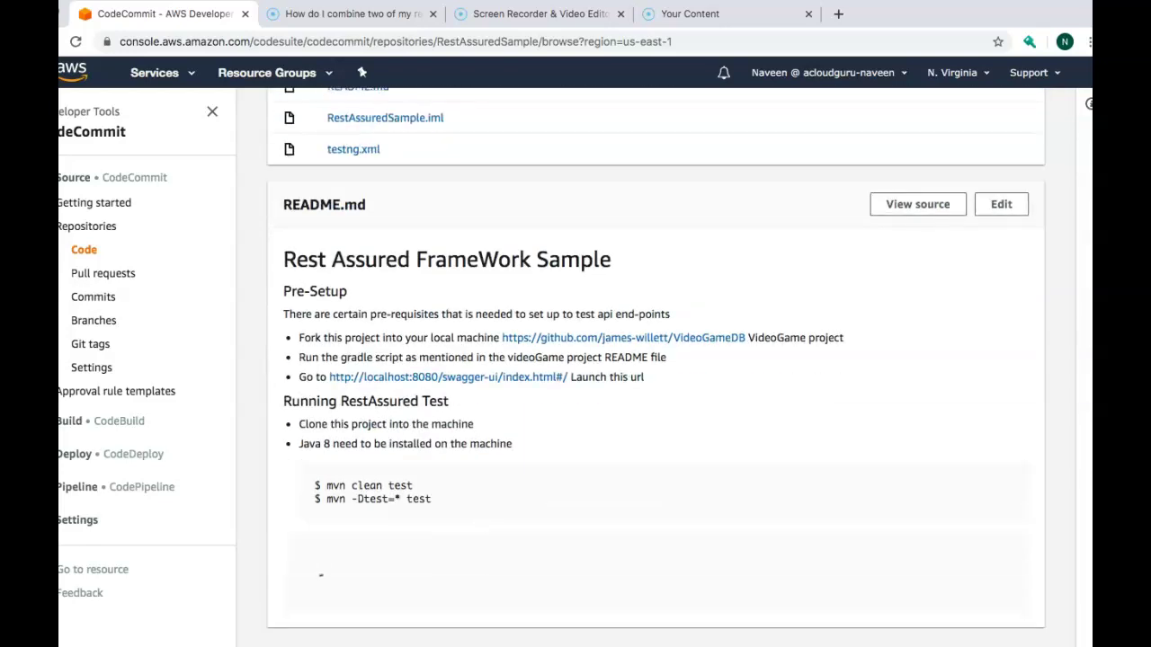
{"action": "scroll", "coordinate": [657, 405], "scroll_direction": "up", "scroll_amount": 5}
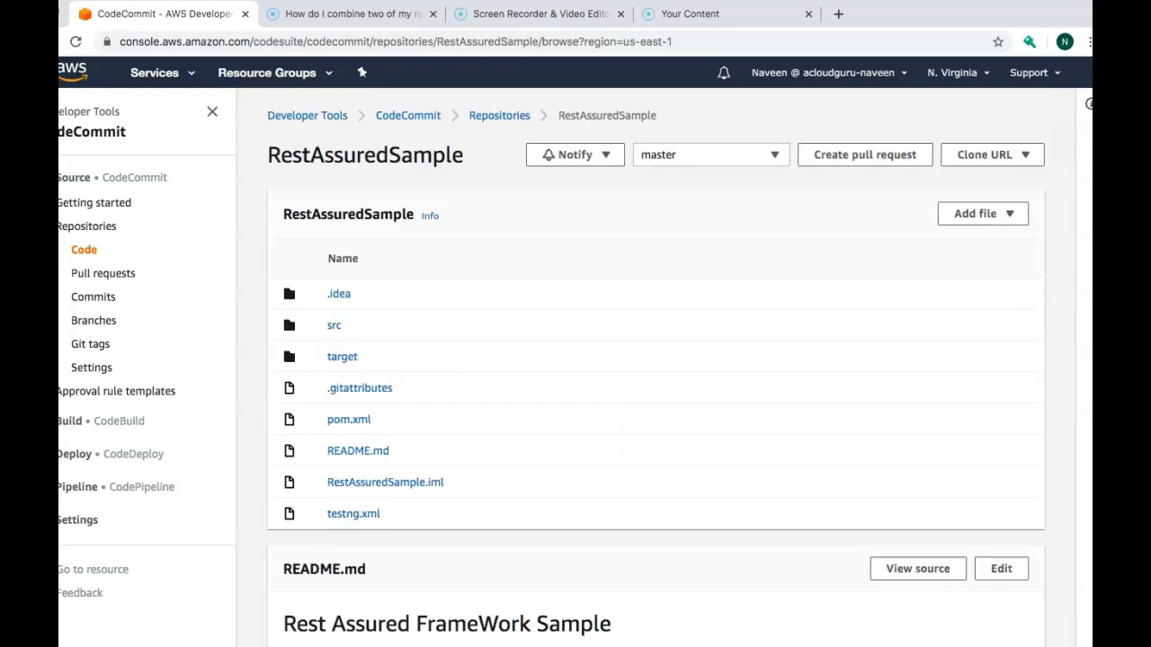
{"action": "scroll", "coordinate": [656, 405], "scroll_direction": "down", "scroll_amount": 2}
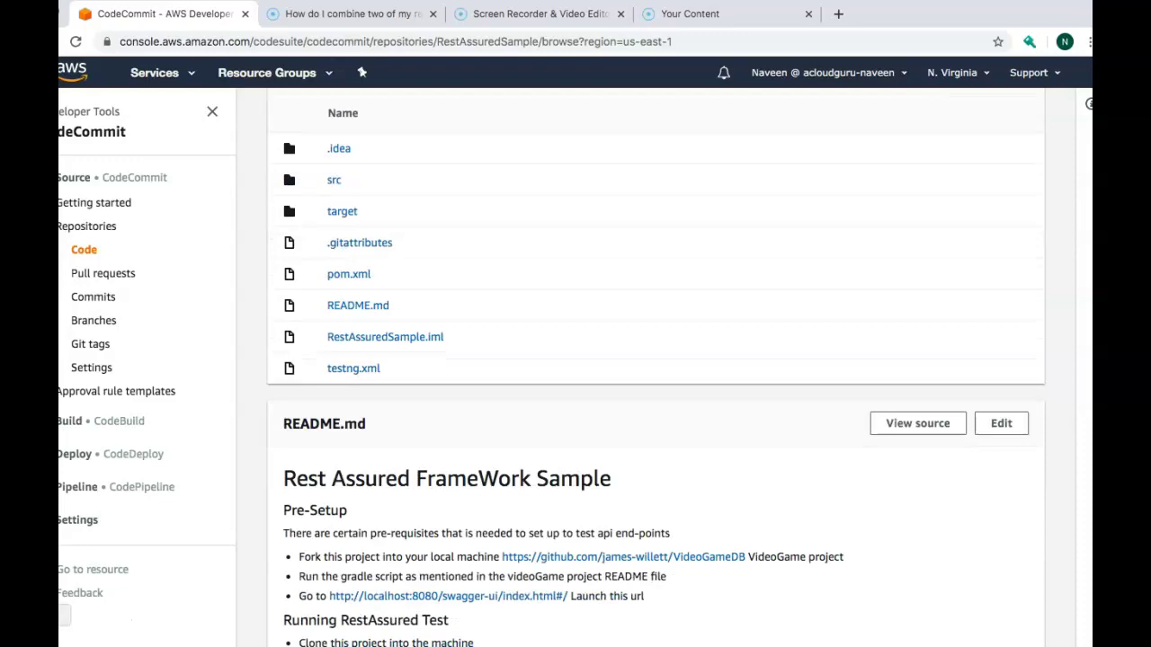
Switch to the IDE terminal and review the output of the remote, add, commit and push commands.
{"action": "left_click", "coordinate": [36, 543]}
{"action": "scroll", "coordinate": [593, 499], "scroll_direction": "up", "scroll_amount": 15}
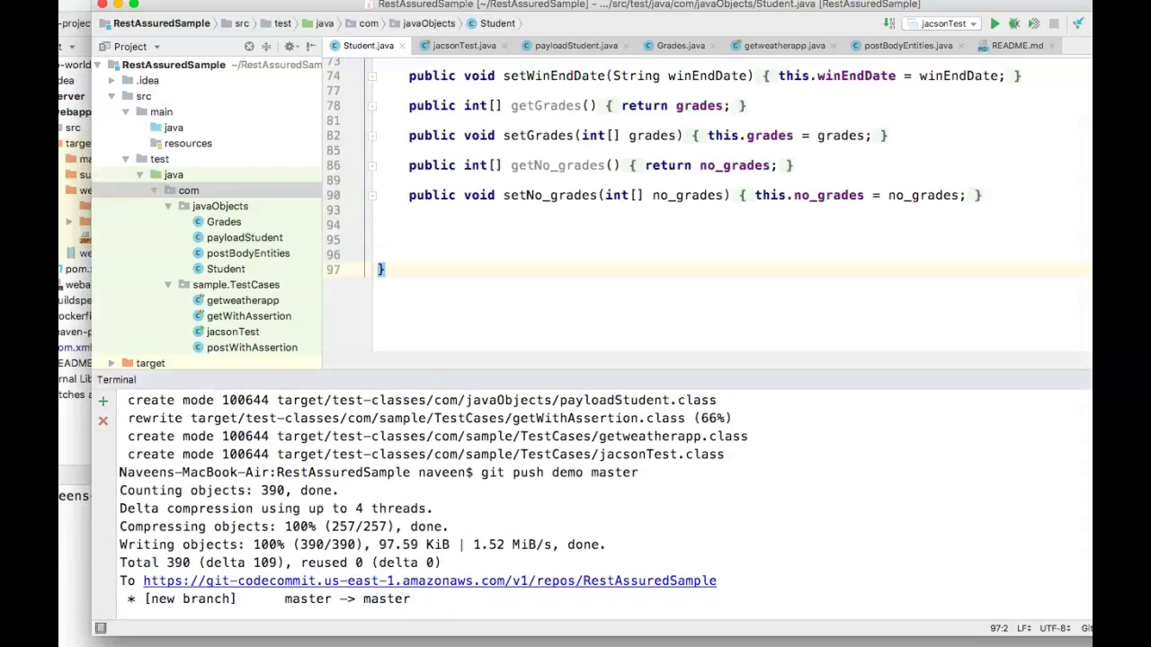
{"action": "scroll", "coordinate": [594, 499], "scroll_direction": "up", "scroll_amount": 3}
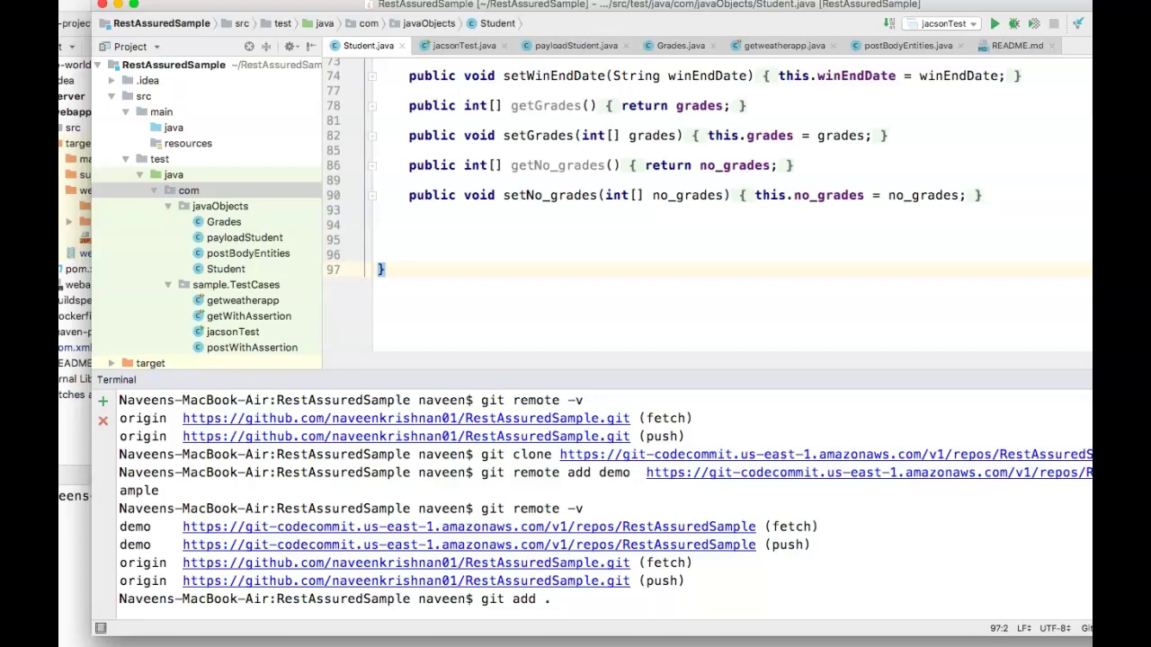
{"action": "scroll", "coordinate": [593, 499], "scroll_direction": "down", "scroll_amount": 4}
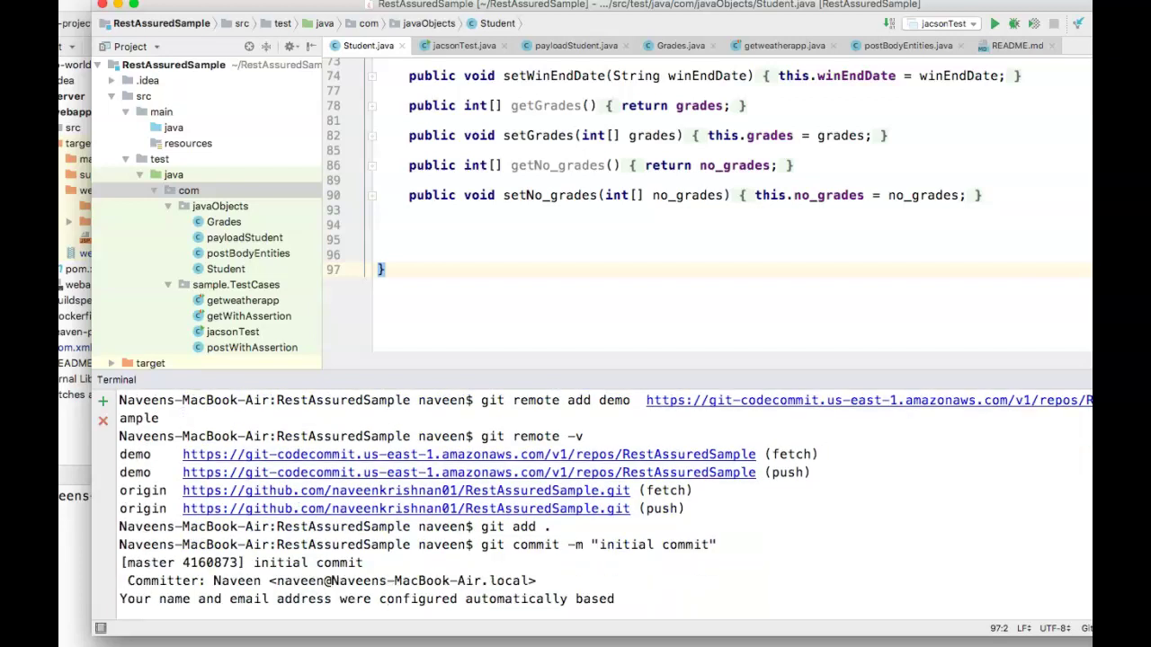
{"action": "scroll", "coordinate": [594, 499], "scroll_direction": "down", "scroll_amount": 10}
{"action": "scroll", "coordinate": [594, 499], "scroll_direction": "up", "scroll_amount": 6}
{"action": "scroll", "coordinate": [593, 499], "scroll_direction": "down", "scroll_amount": 6}
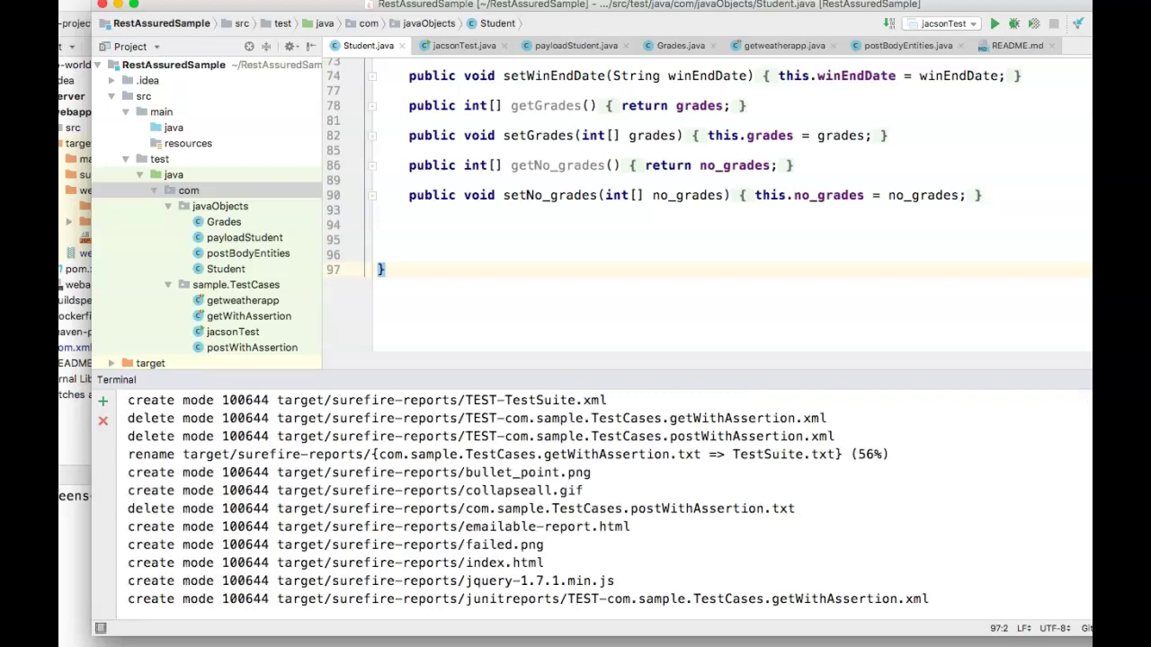
{"action": "scroll", "coordinate": [593, 499], "scroll_direction": "down", "scroll_amount": 15}
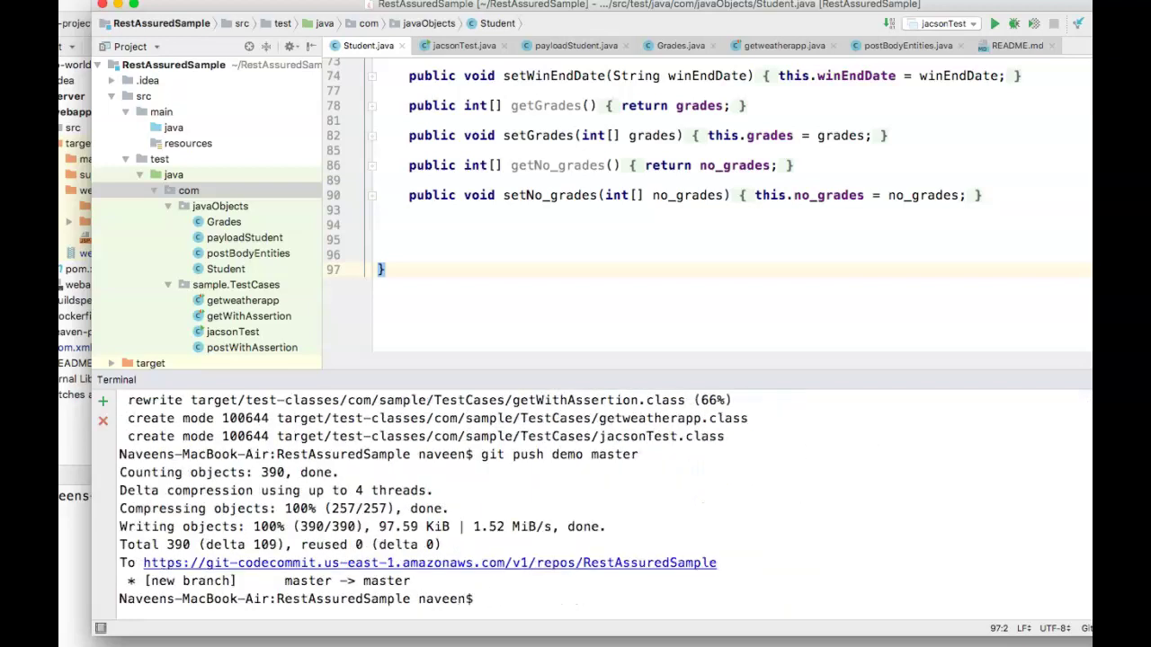